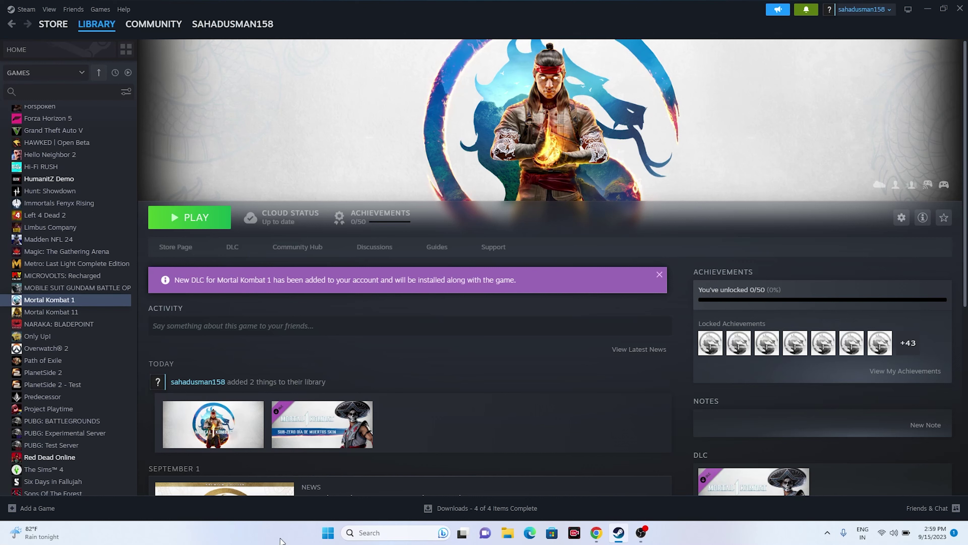
- View the computer's power options, including Restart, and close them without choosing one
left_click(329, 532)
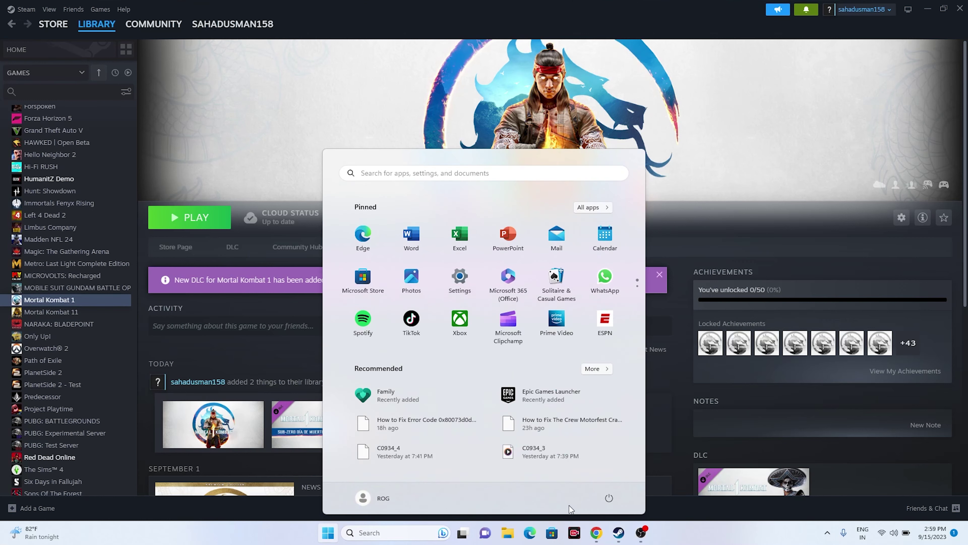
left_click(610, 499)
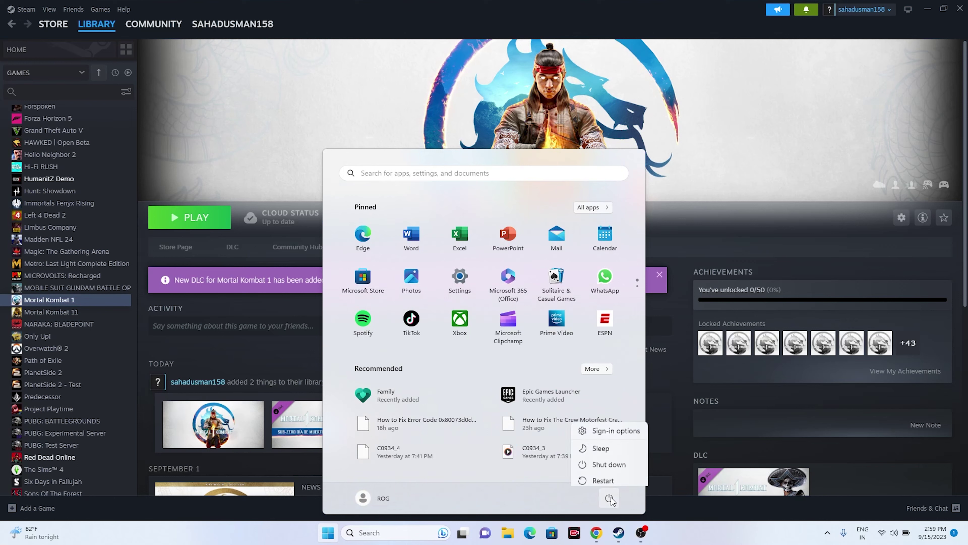
left_click(663, 519)
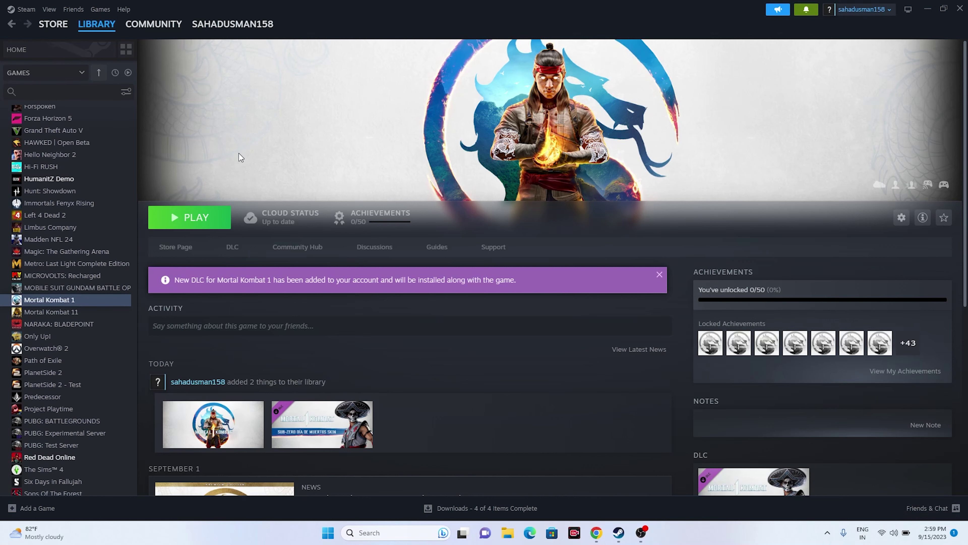
- Browse to the installation folder of Mortal Kombat 1 from the game's installed files properties in the library
right_click(63, 303)
left_click(82, 380)
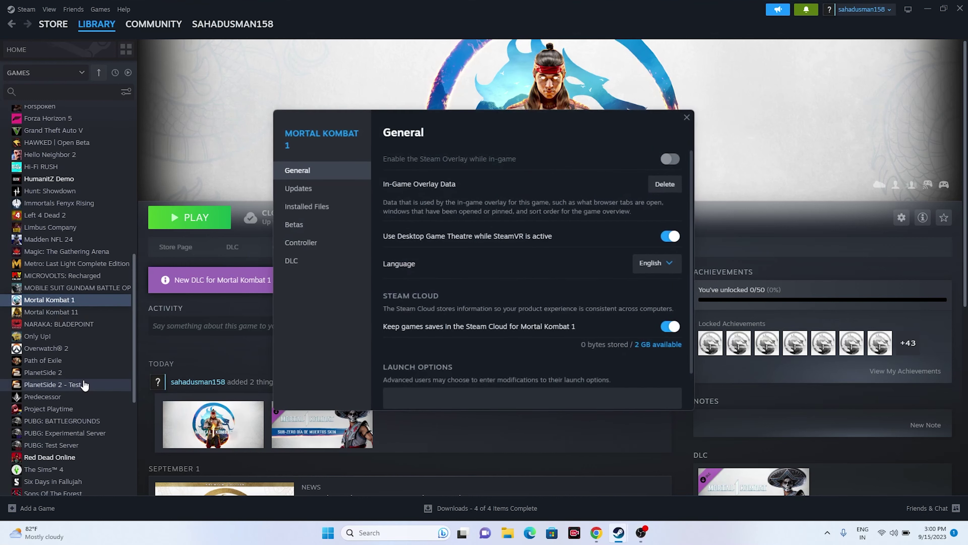
left_click(308, 208)
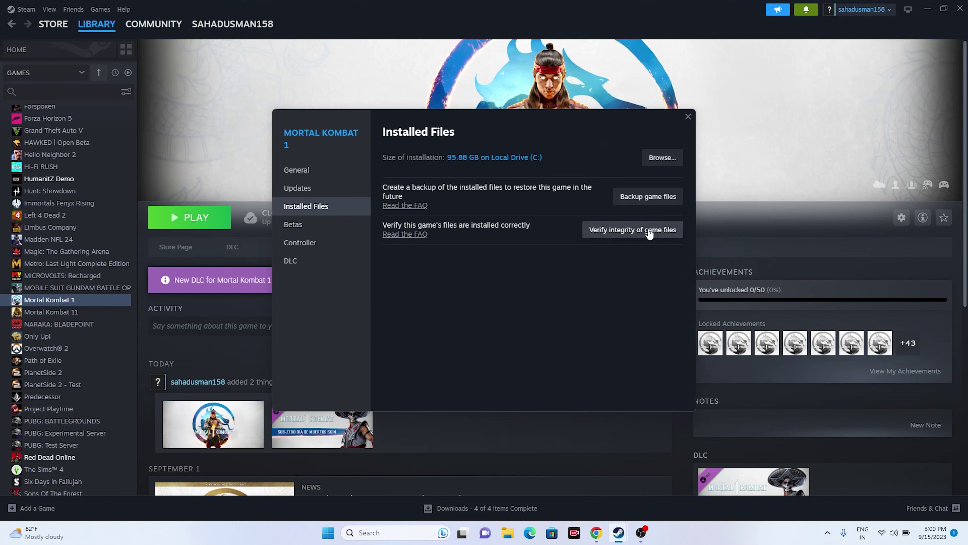
left_click(658, 157)
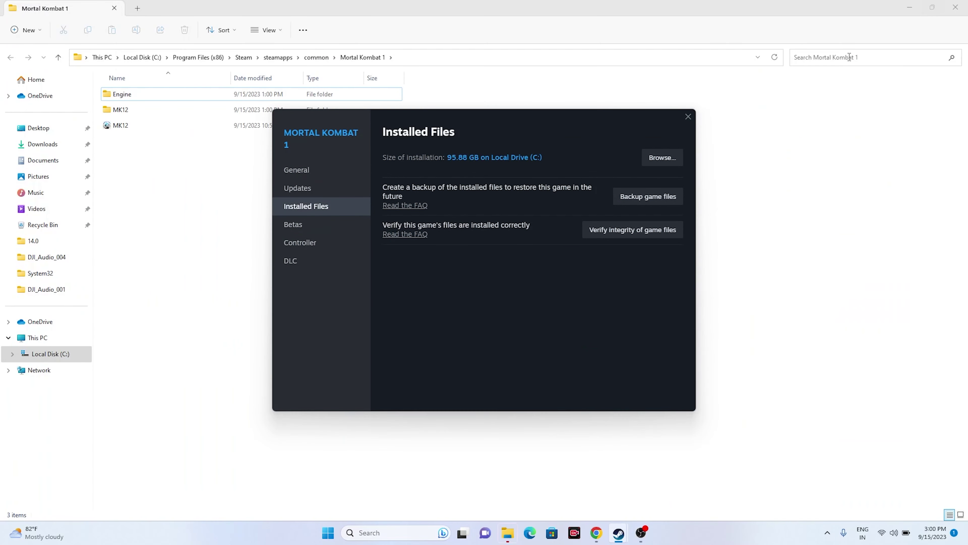
left_click(683, 87)
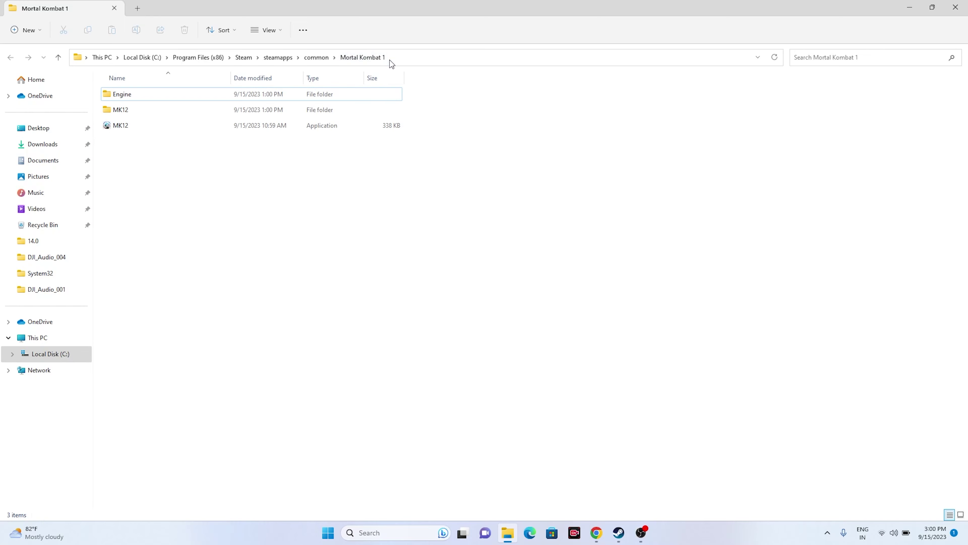
- Set the MK12 application to run as an administrator in its compatibility properties and confirm
left_click(140, 127)
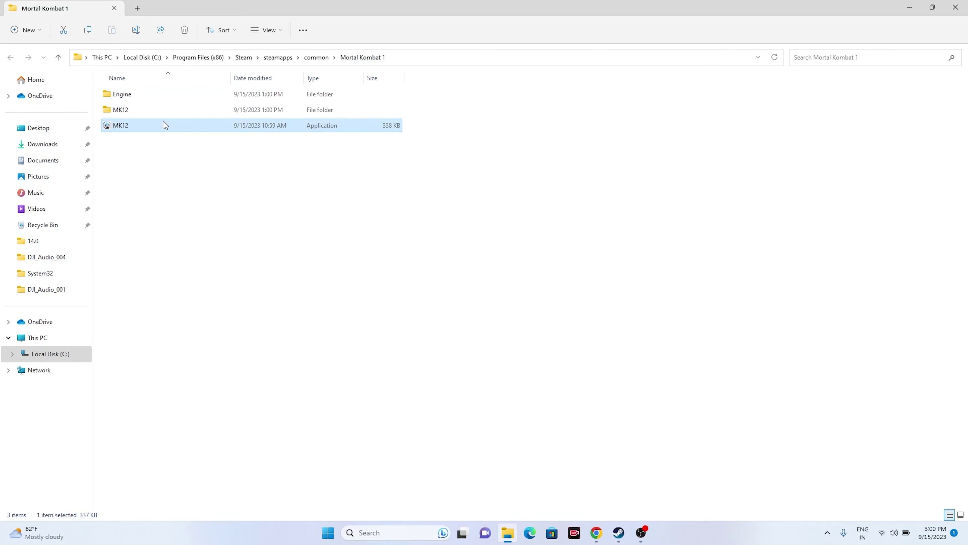
mouse_move(166, 120)
right_click(138, 128)
left_click(175, 281)
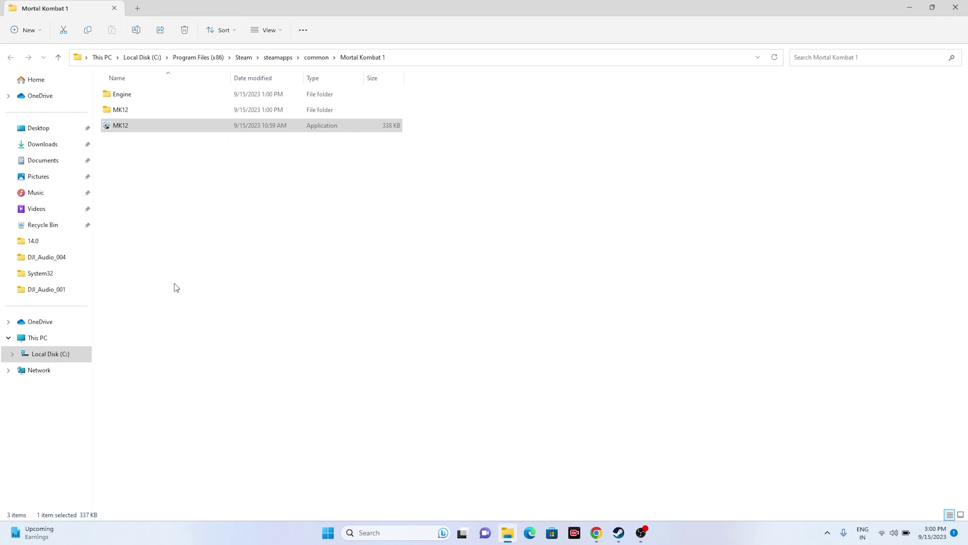
left_click(211, 276)
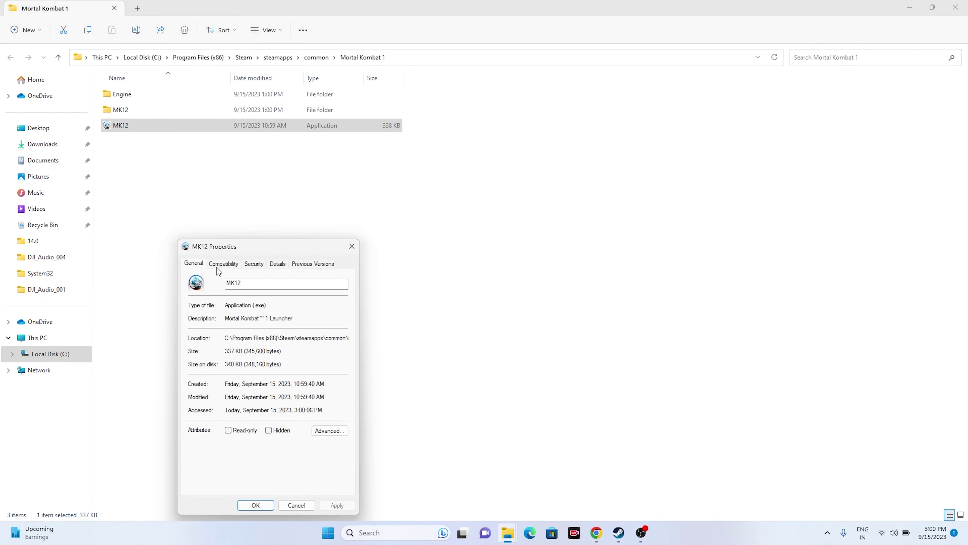
left_click(223, 264)
left_click_drag(249, 248, 575, 95)
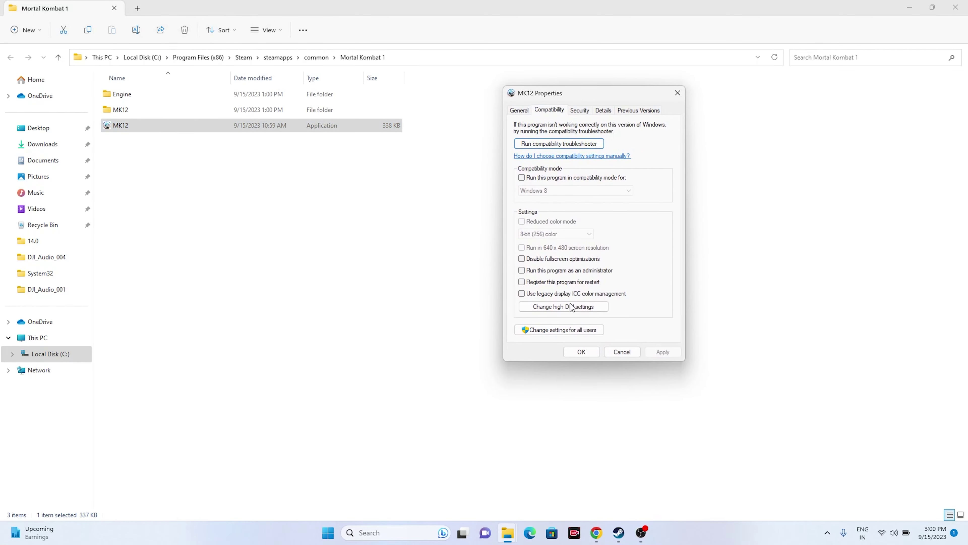
left_click(522, 270)
left_click(581, 352)
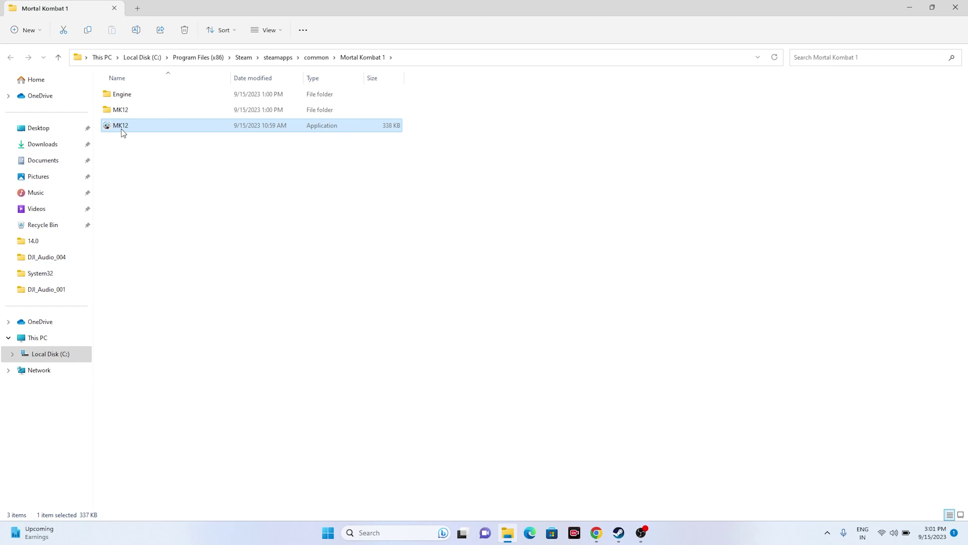
- Reopen the MK12 application's compatibility properties and enable compatibility mode for Windows 7
right_click(130, 127)
left_click(173, 281)
left_click(215, 271)
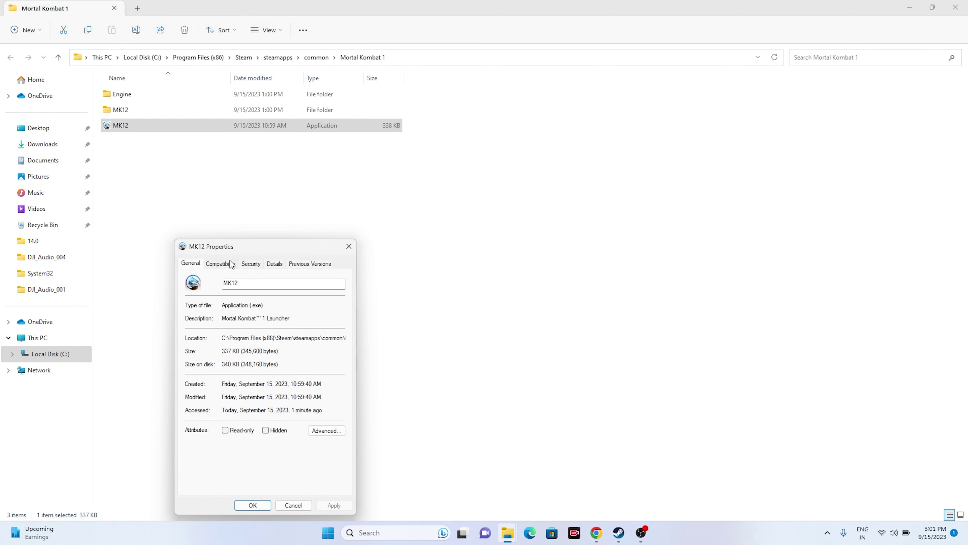
left_click(221, 264)
left_click_drag(255, 252, 498, 107)
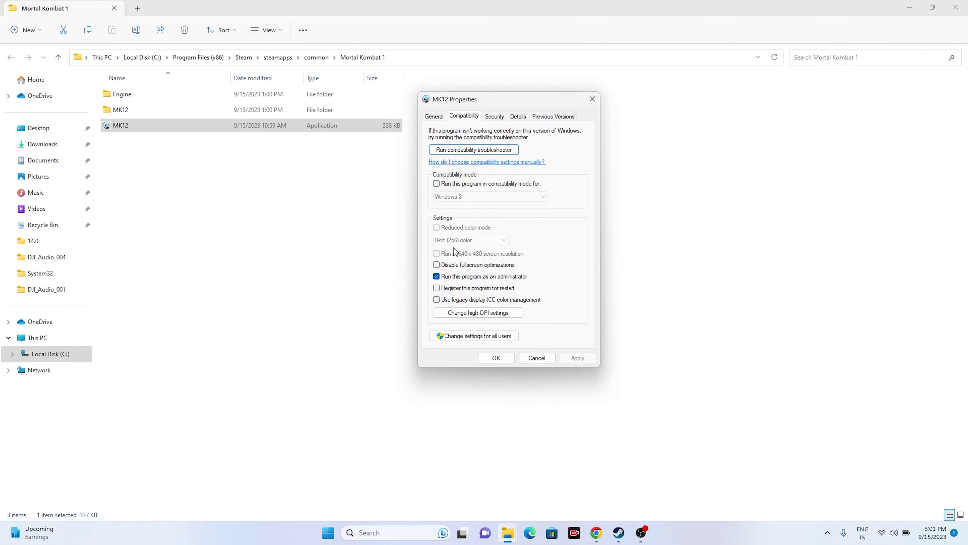
left_click(437, 184)
left_click(477, 199)
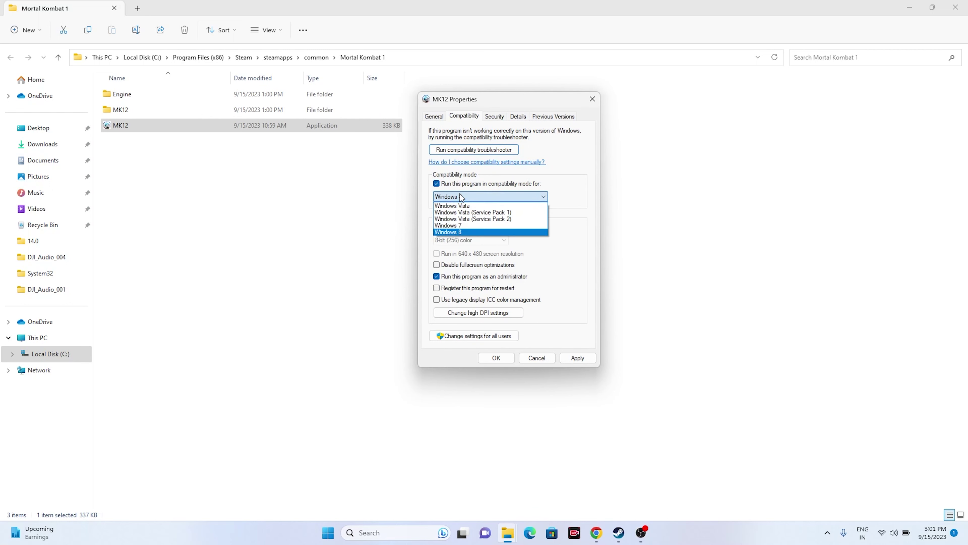
left_click(459, 229)
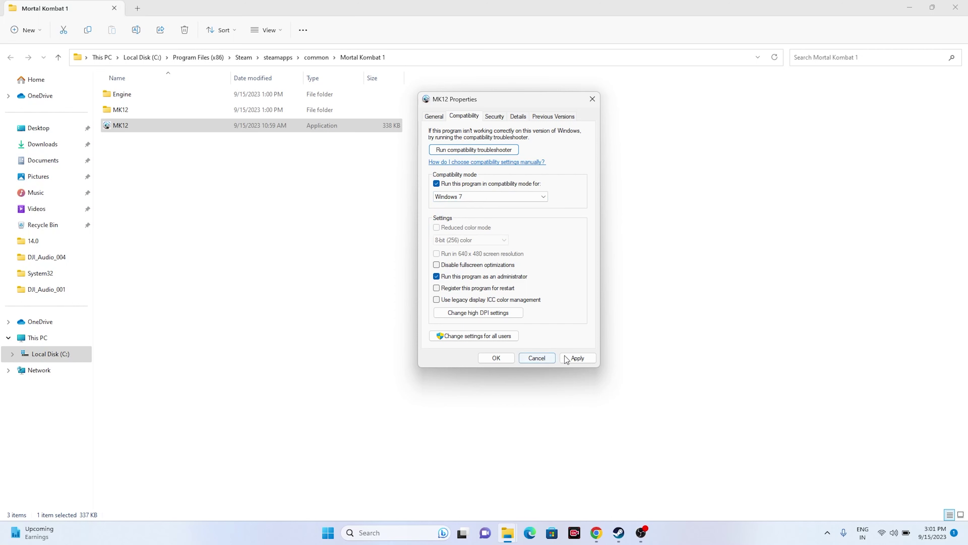
left_click(573, 358)
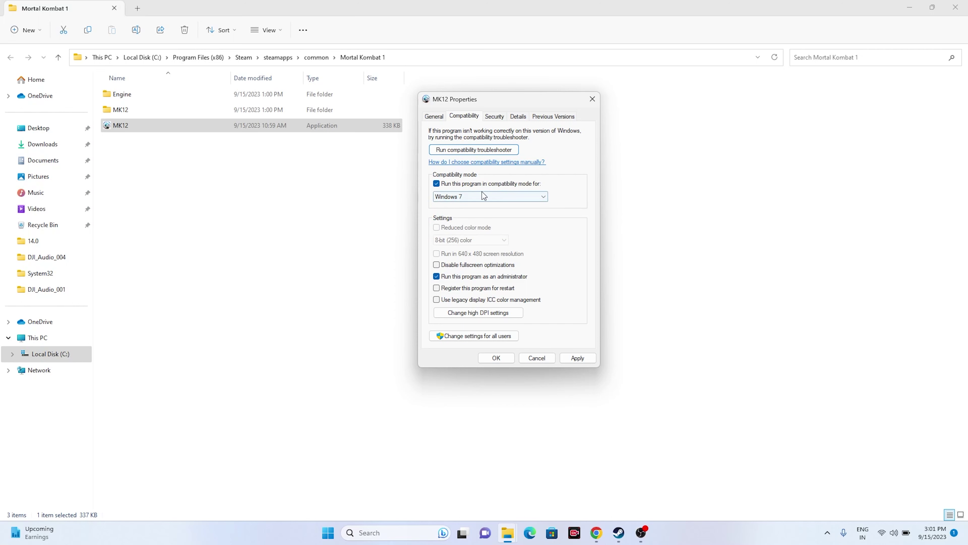
- Change the MK12 compatibility mode to Windows 8 and confirm the properties
left_click(471, 198)
left_click(468, 232)
left_click(504, 358)
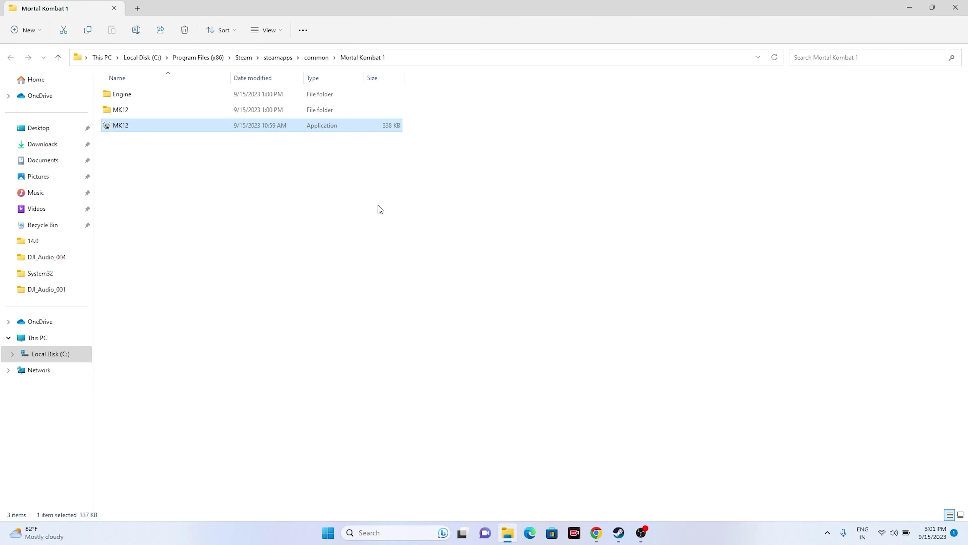
- Close the game folder and the Mortal Kombat 1 properties, and return to the desktop
left_click(956, 8)
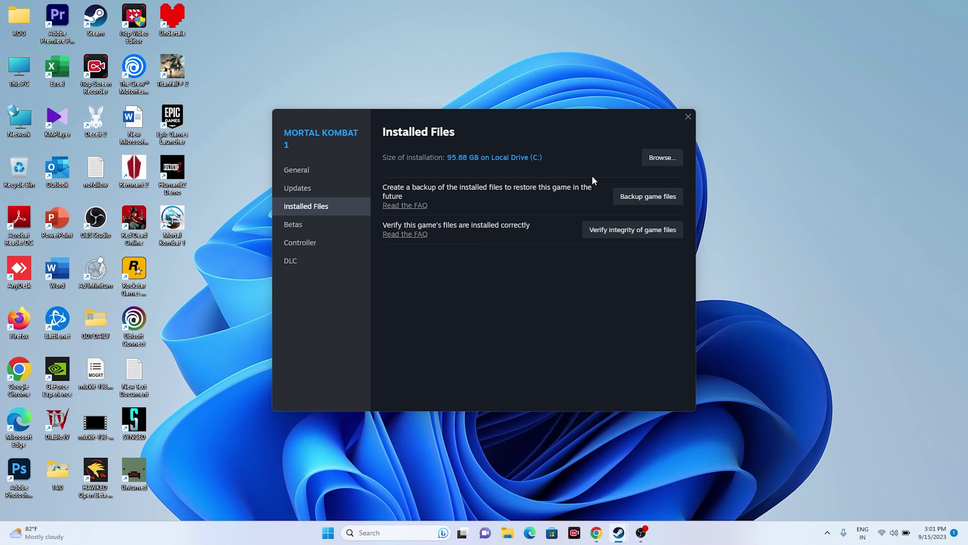
left_click(688, 117)
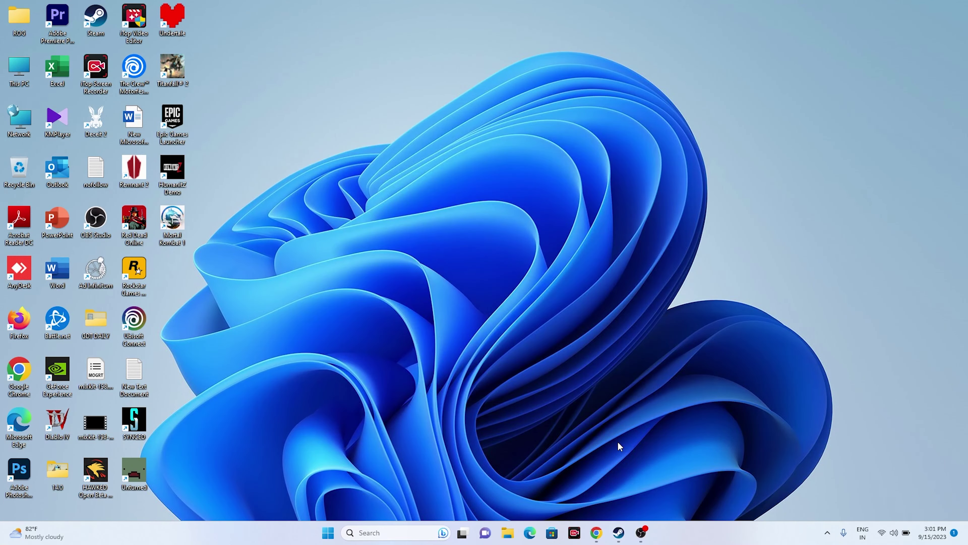
left_click(619, 533)
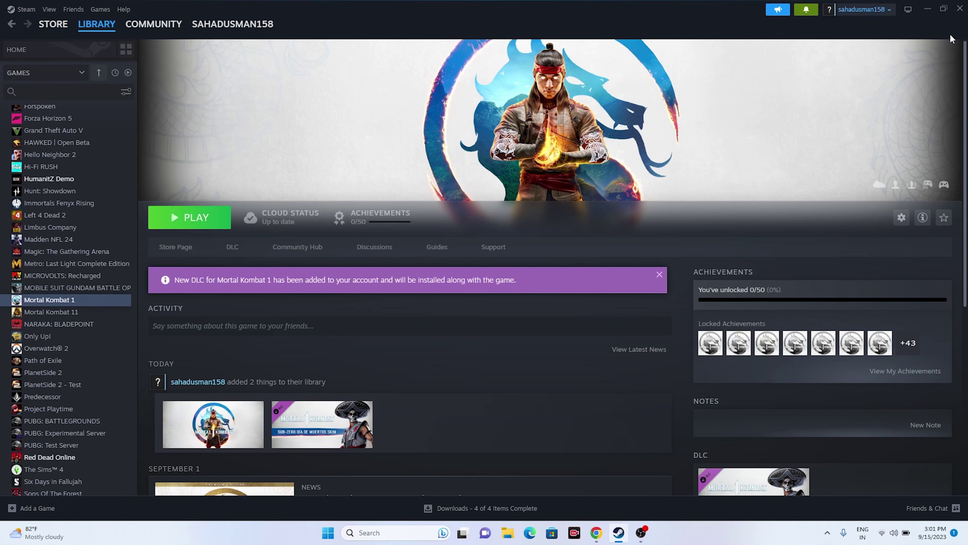
left_click(944, 9)
key("super+d")
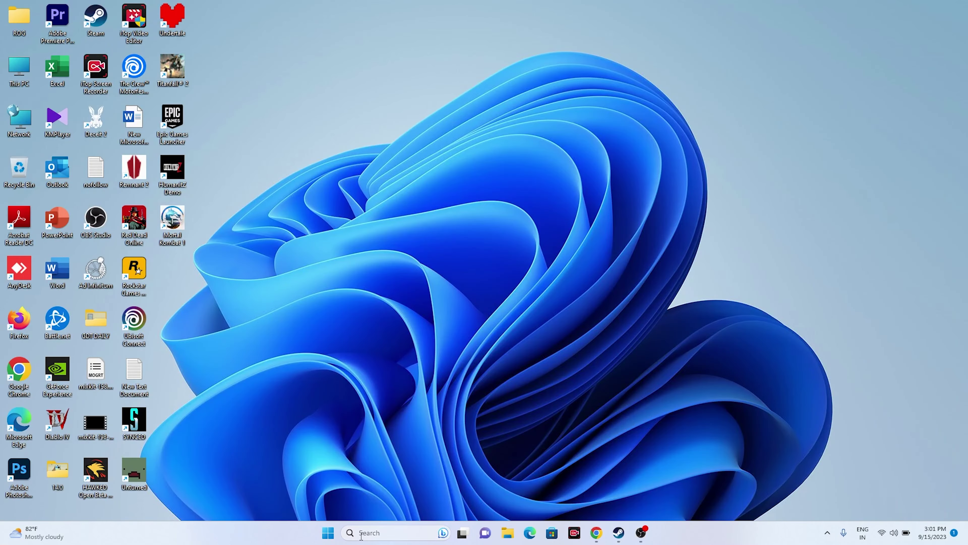
- Open Windows Settings and check the automatic time and time zone options under Date & time
left_click(369, 533)
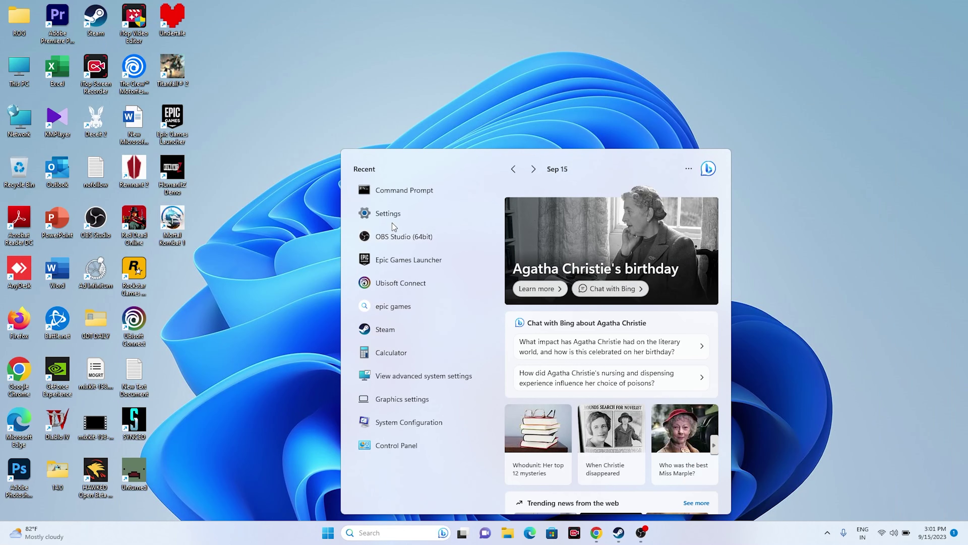
left_click(388, 214)
left_click(66, 231)
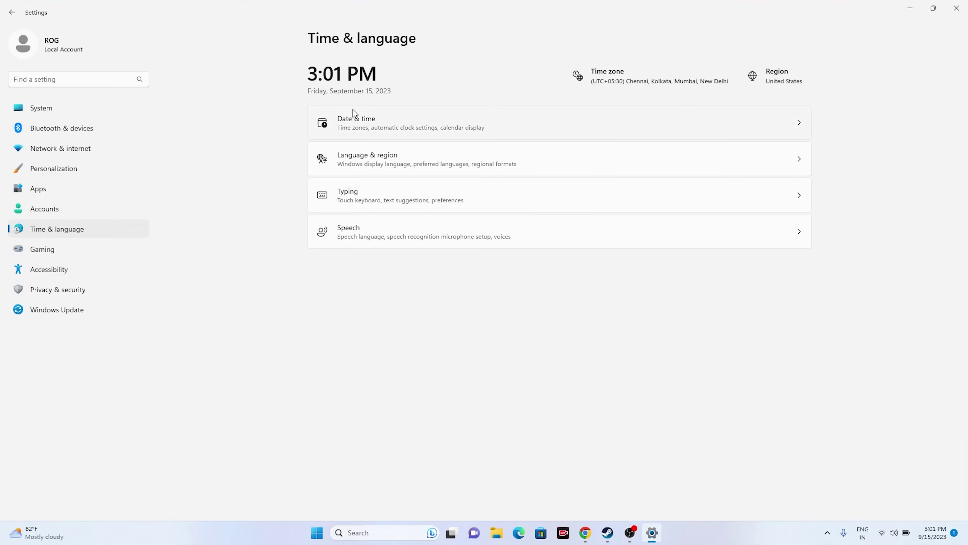
left_click(356, 118)
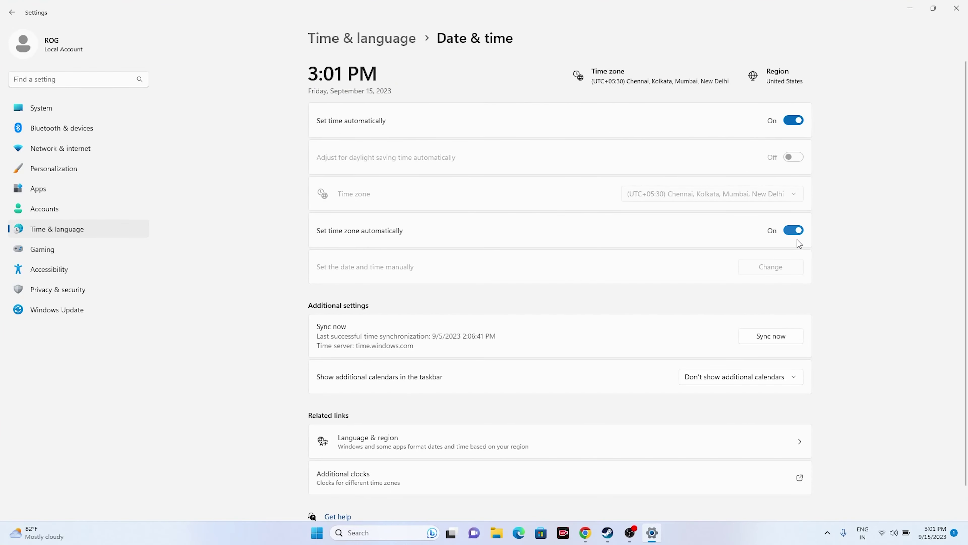
- Check the country or region choices under Language & region without changing them, and close Settings
left_click(12, 12)
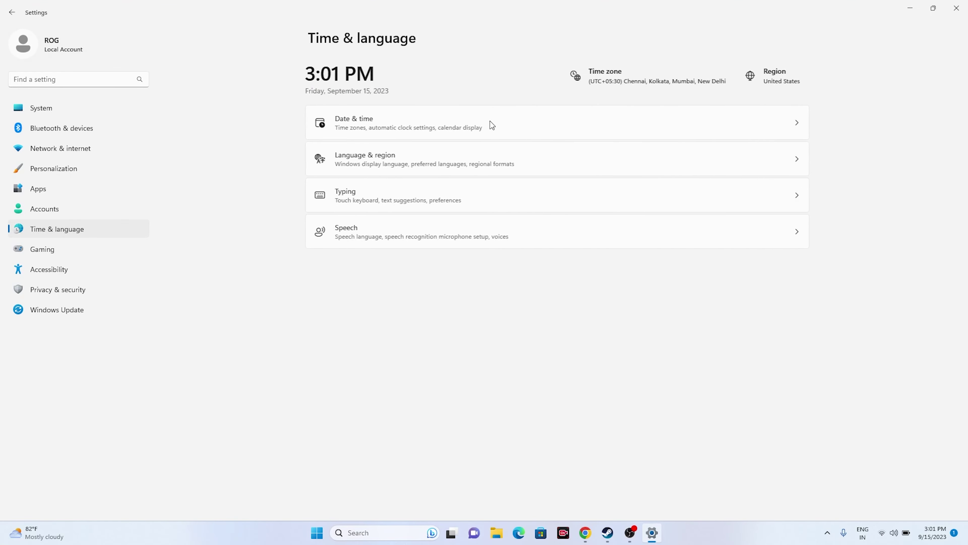
left_click(372, 155)
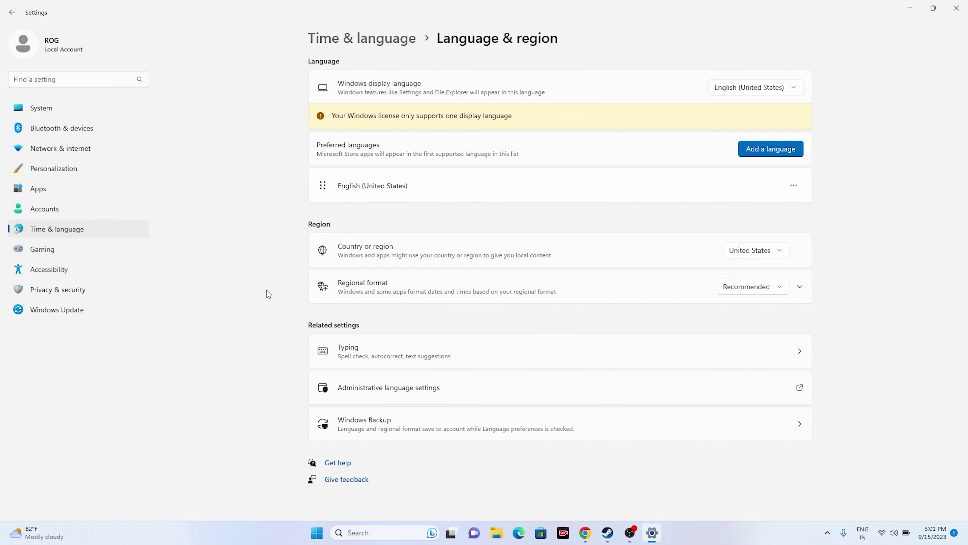
left_click(780, 252)
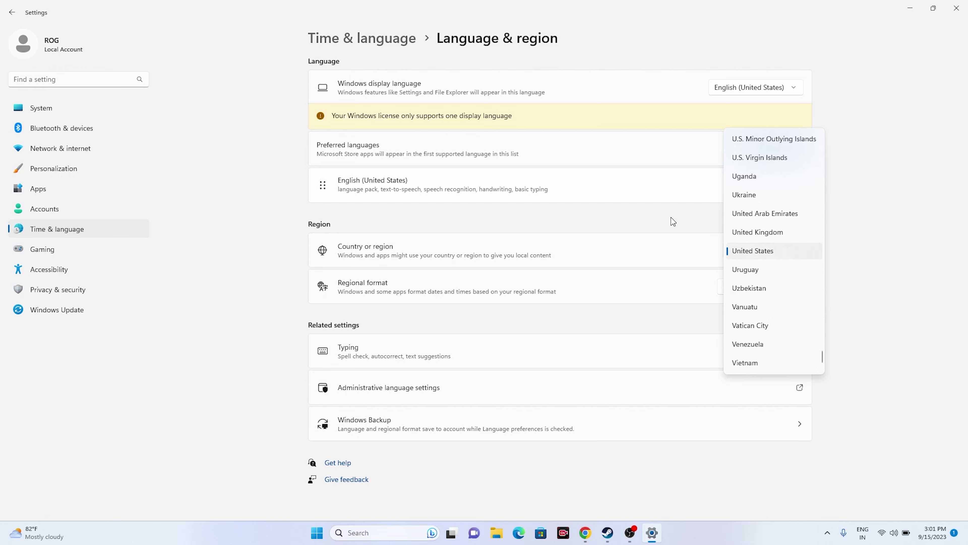
left_click(895, 227)
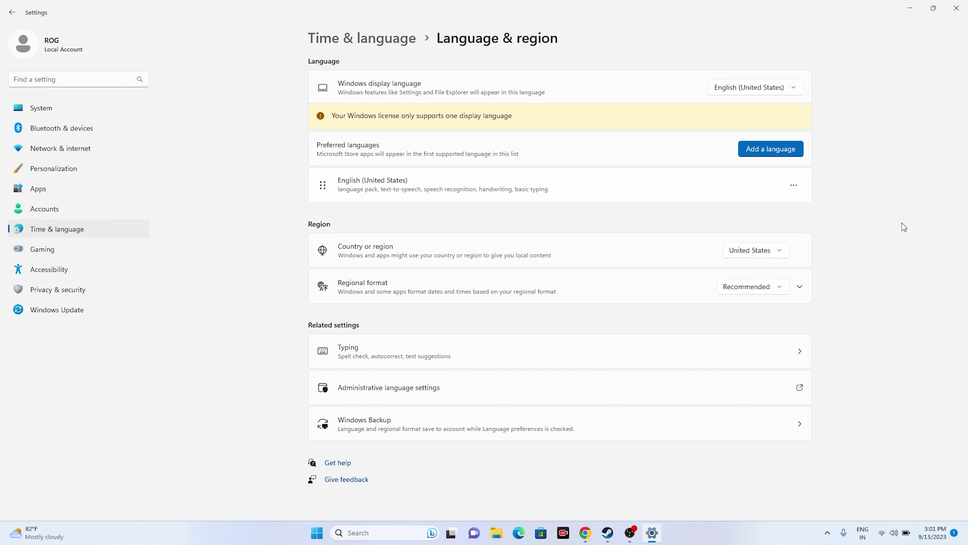
left_click(957, 8)
left_click(619, 532)
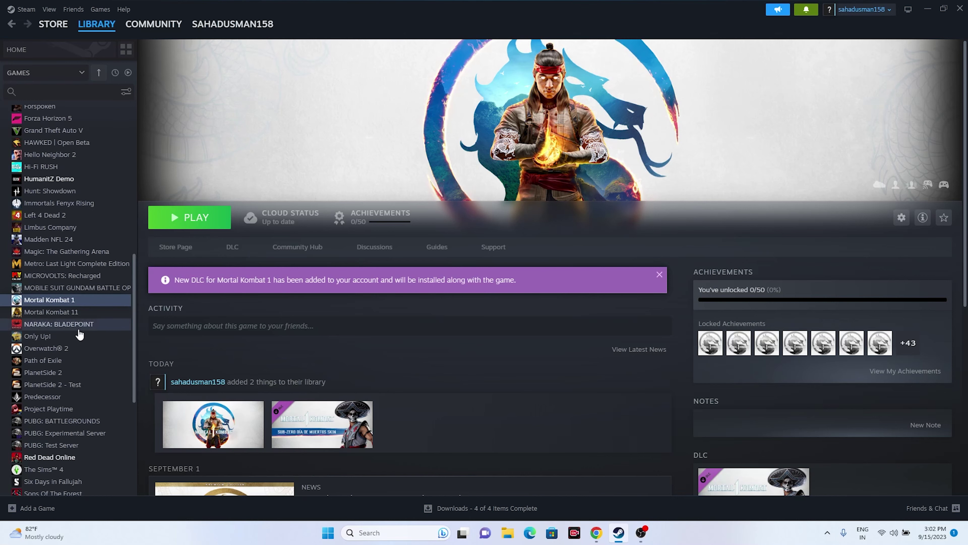
right_click(45, 300)
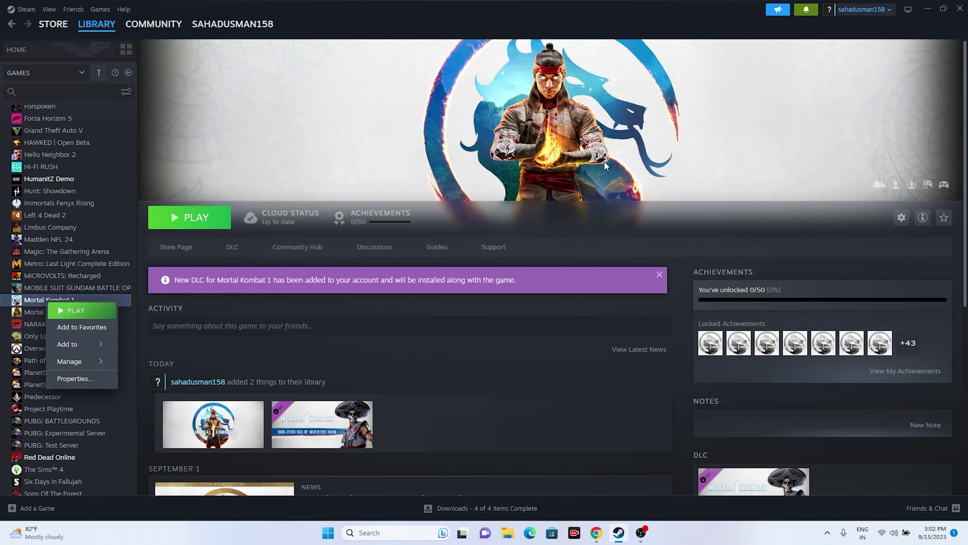
left_click(929, 9)
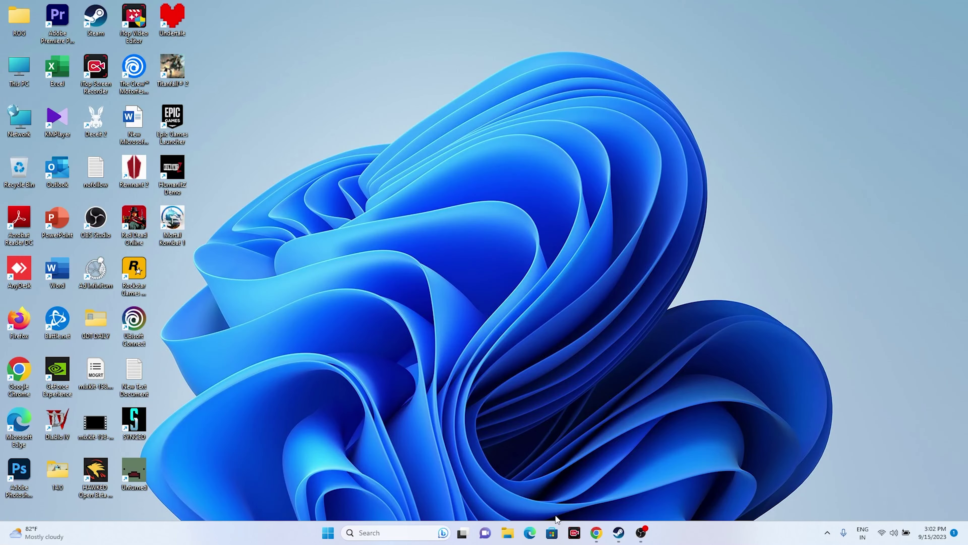
- Open File Explorer and go to the Documents folder
key("super+e")
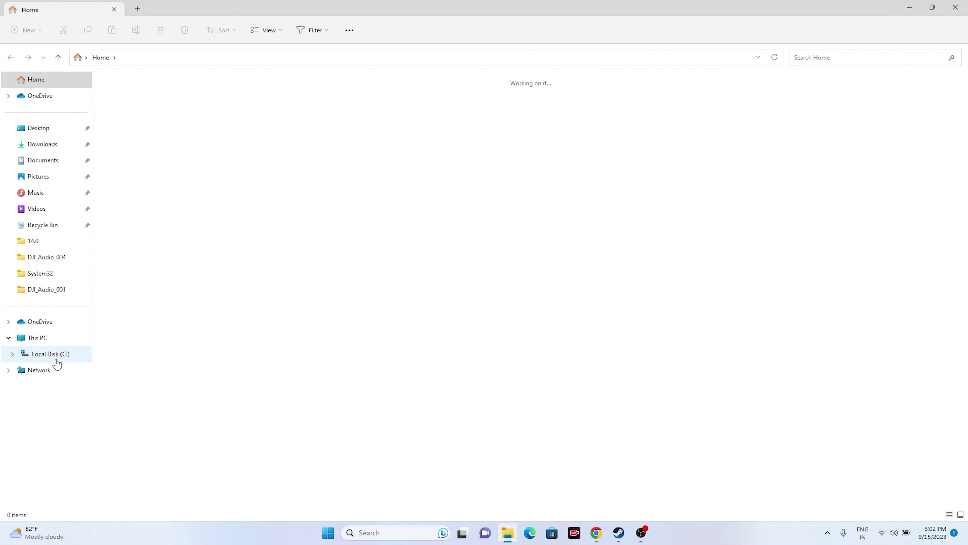
left_click(51, 338)
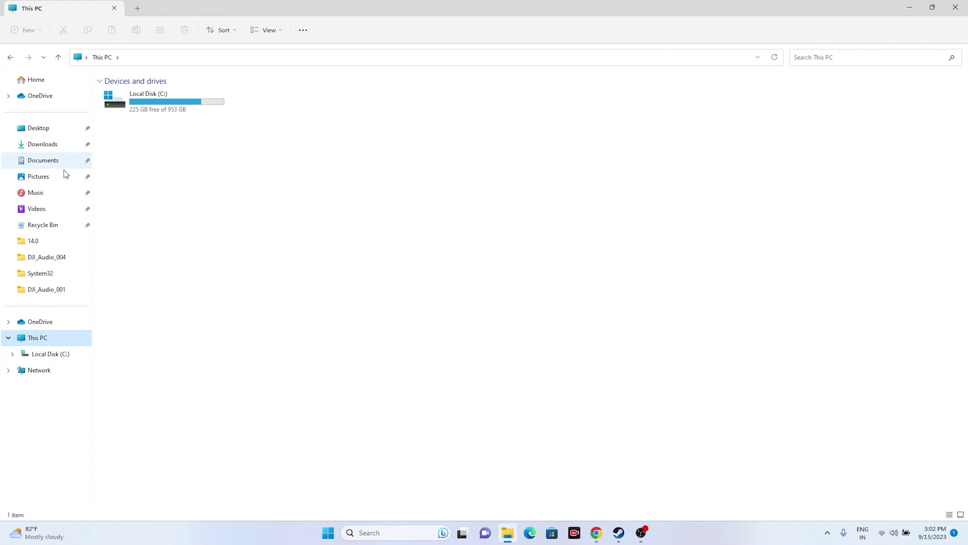
left_click(54, 164)
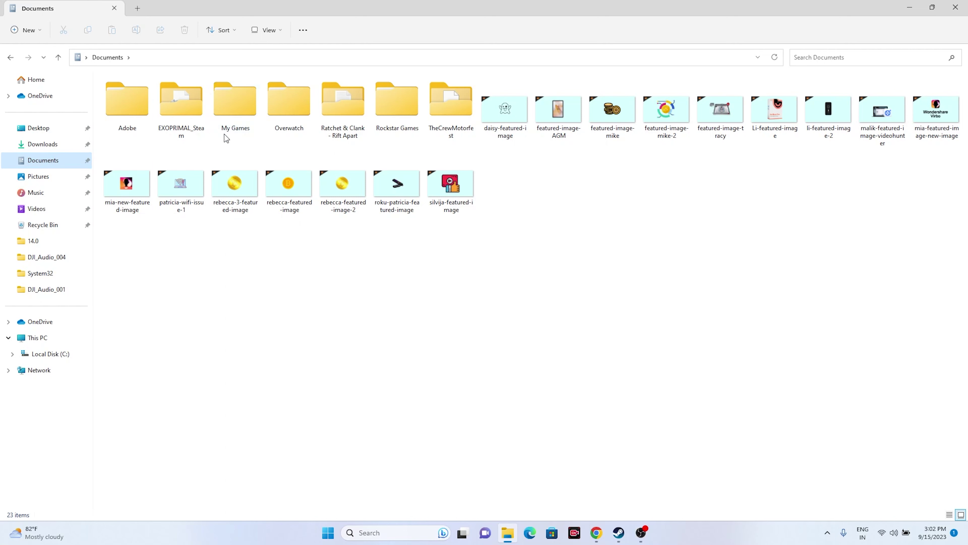
- Look inside the My Games folder in Documents, close File Explorer and switch to Steam
double_click(233, 123)
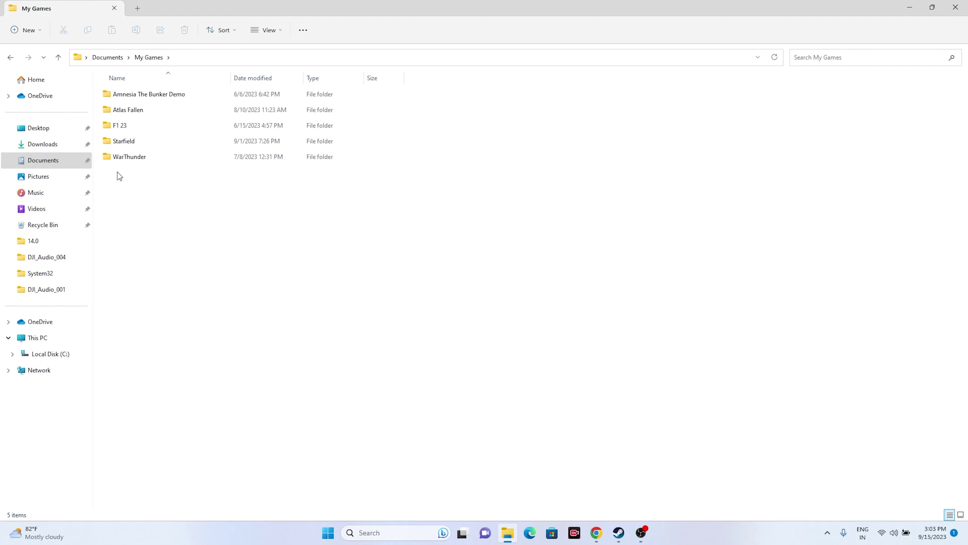
left_click(956, 6)
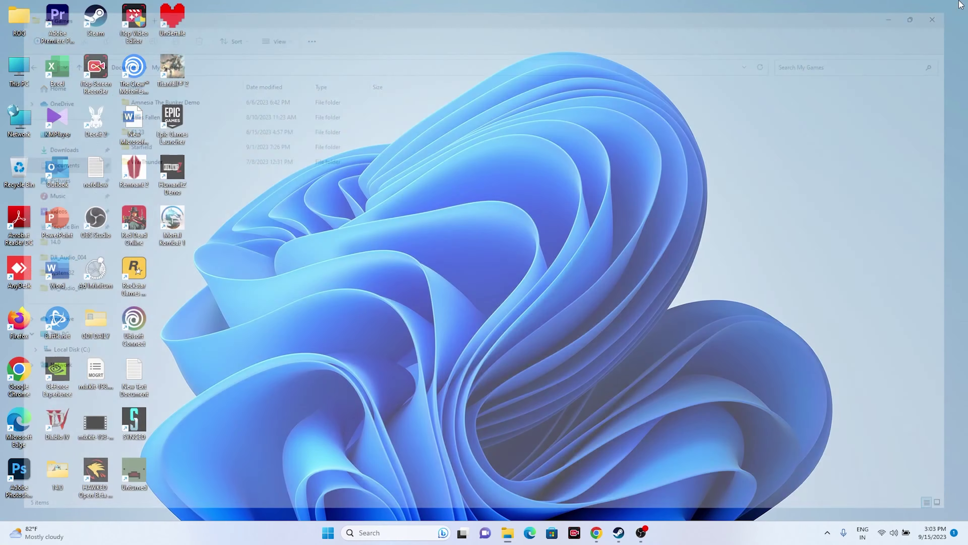
left_click(618, 533)
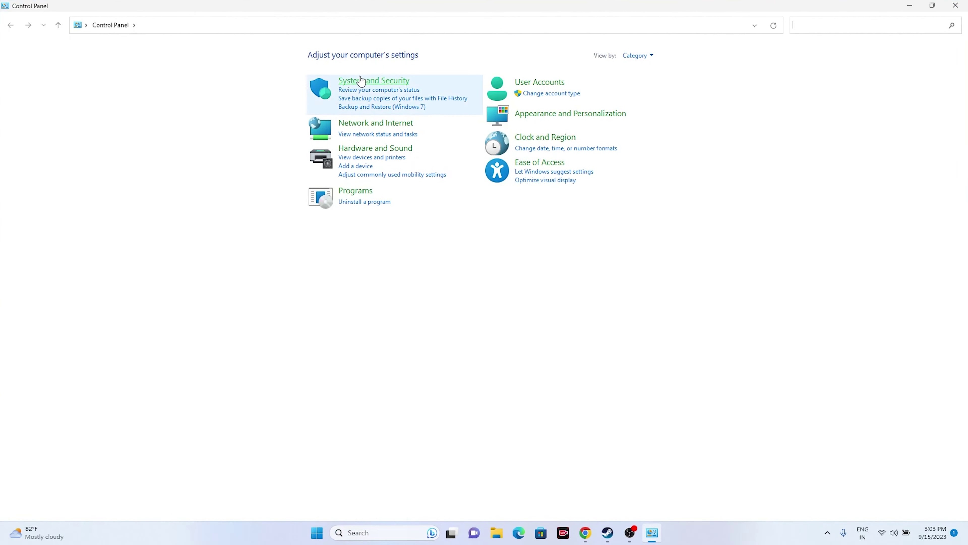
- Open the Windows Defender Firewall list of allowed apps from System and Security and find Mortal Kombat 1 in it
left_click(353, 82)
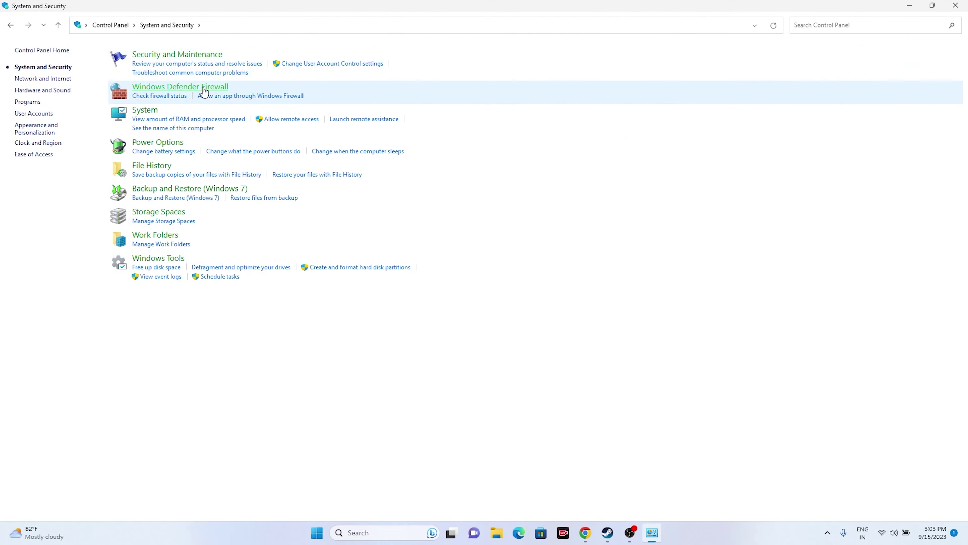
left_click(204, 88)
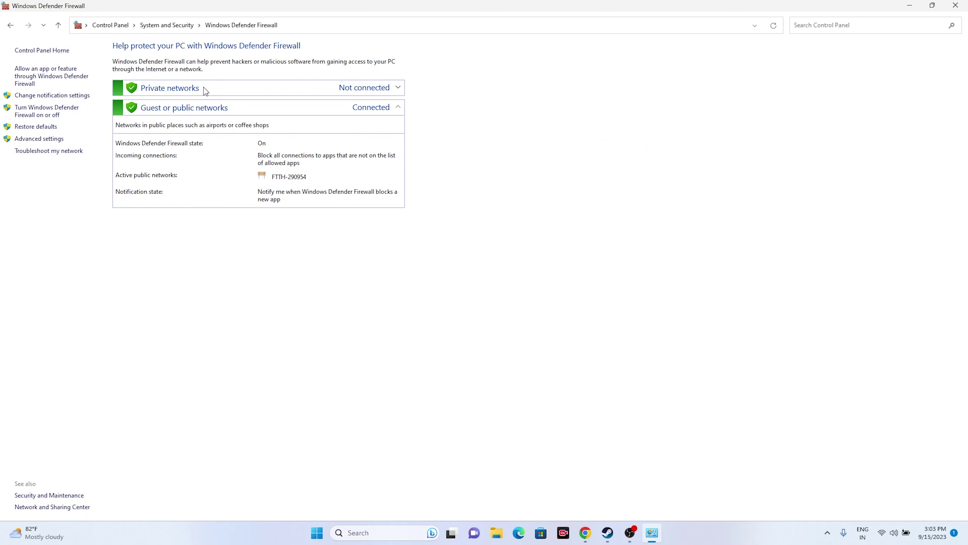
left_click(31, 76)
scroll(424, 161, "down", 13)
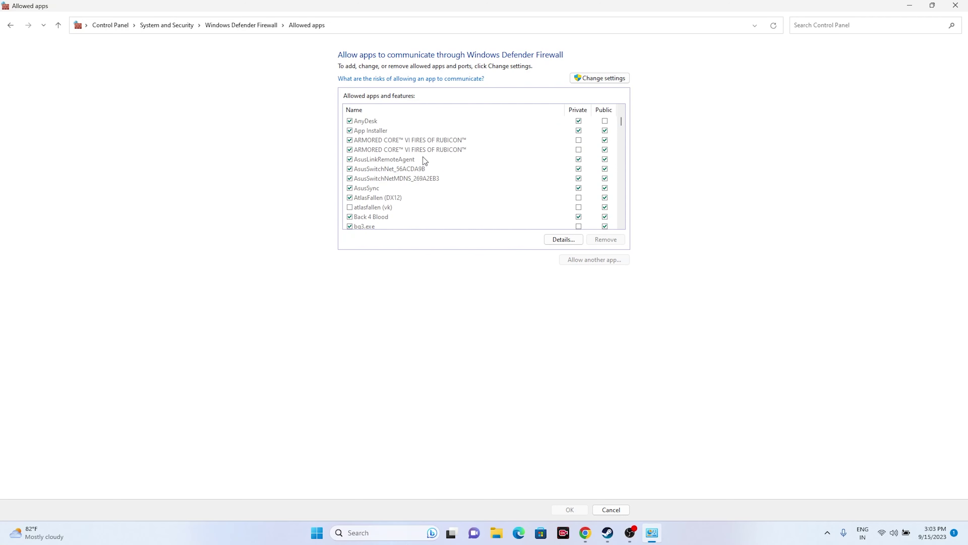
scroll(423, 157, "down", 13)
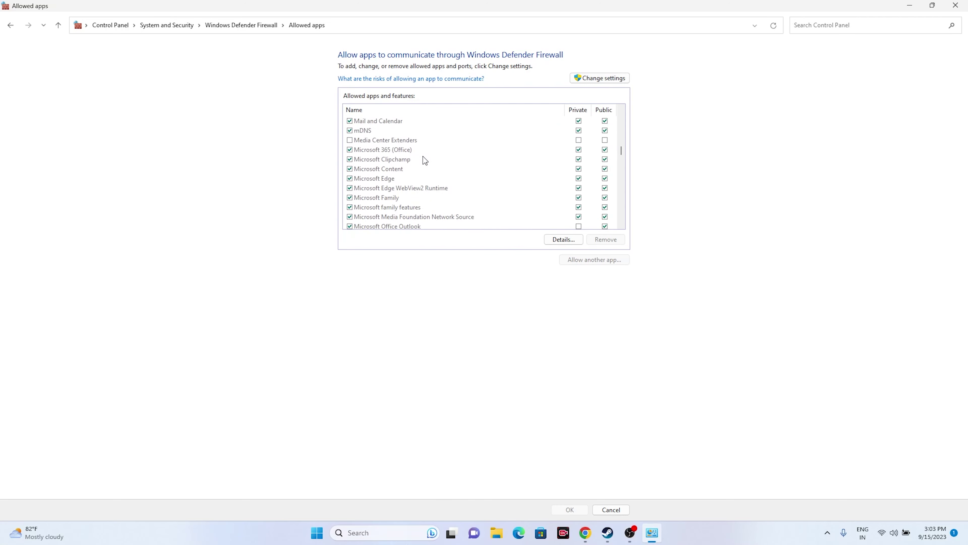
scroll(425, 160, "up", 2)
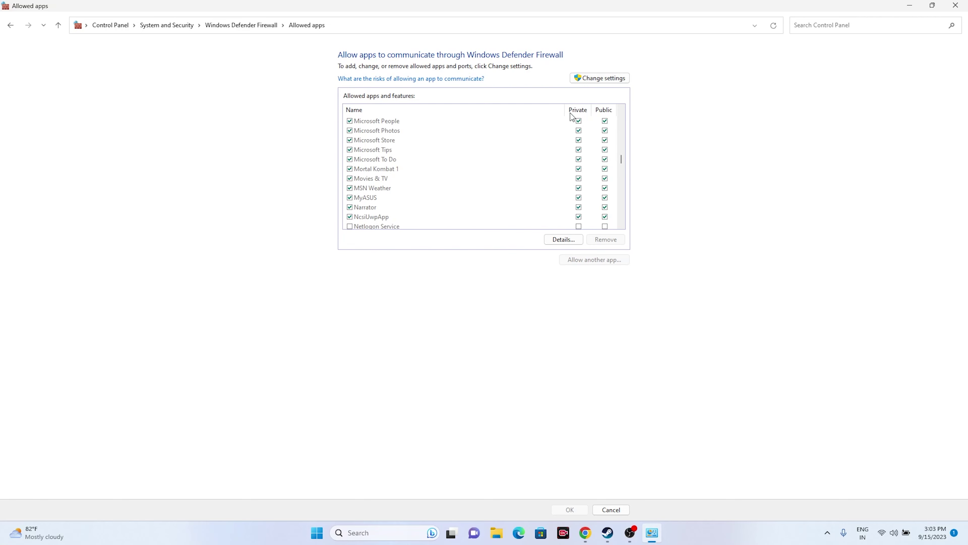
- Unlock the allowed apps list, start adding another app, and browse to Program Files (x86) on the C: drive
left_click(598, 79)
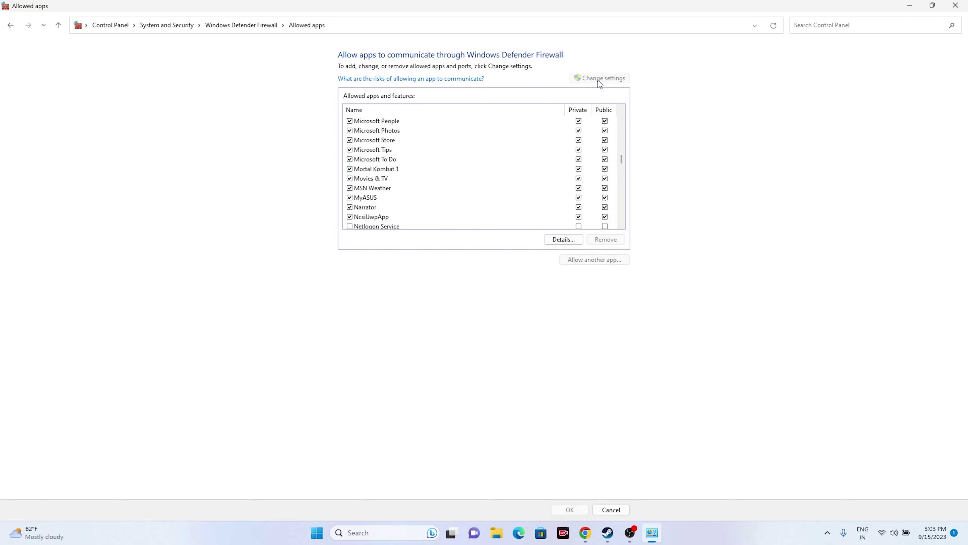
left_click(598, 262)
left_click(558, 316)
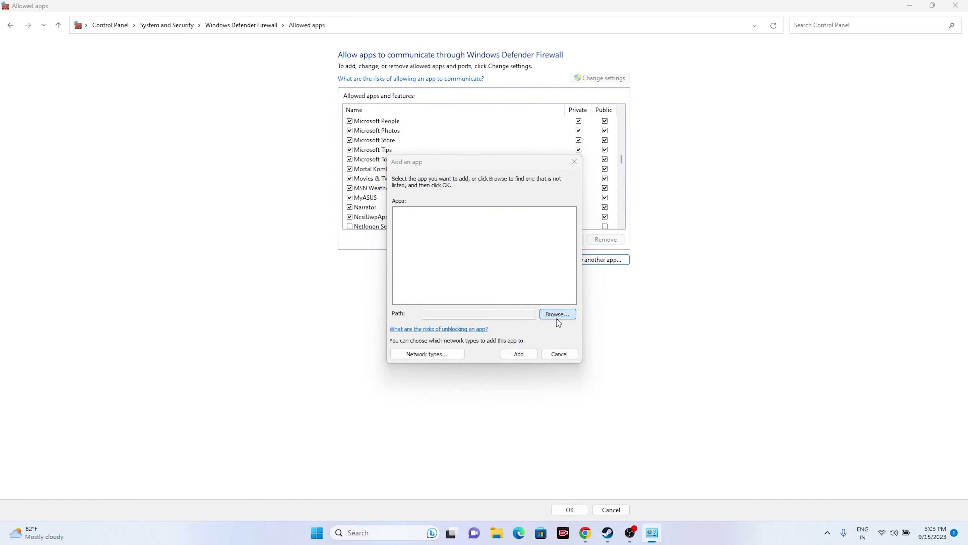
left_click(428, 366)
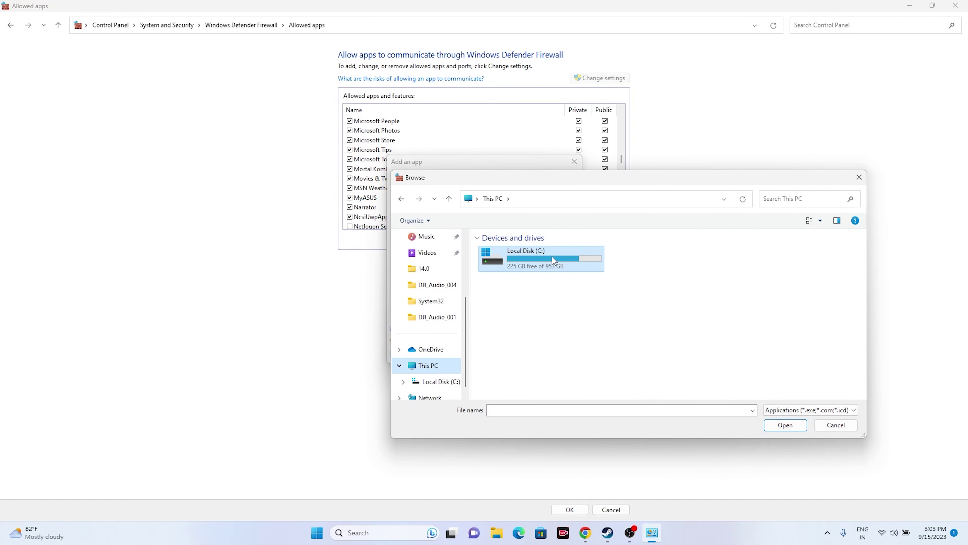
double_click(552, 257)
double_click(541, 325)
scroll(541, 325, "down", 6)
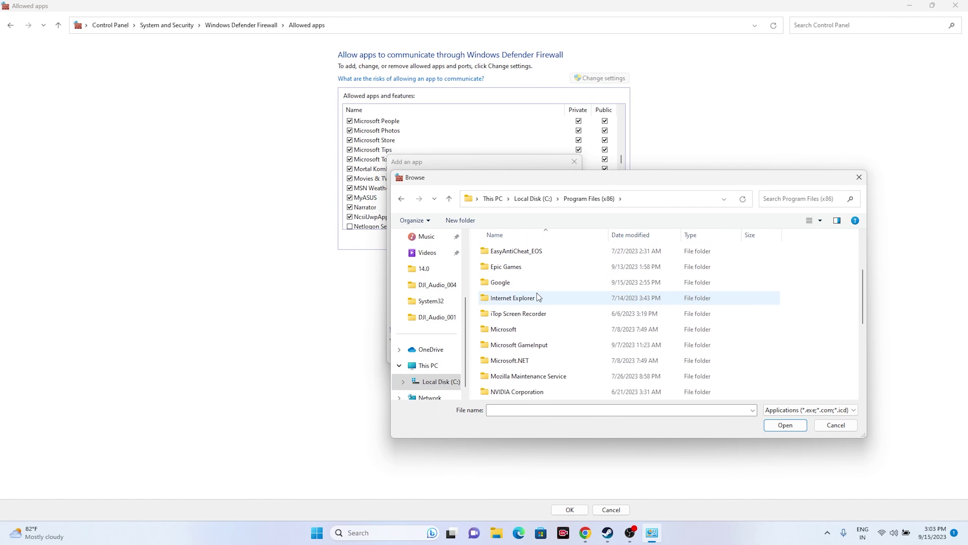
- Select the MK12 application in Steam\steamapps\common\Mortal Kombat 1 as the app to add
double_click(517, 283)
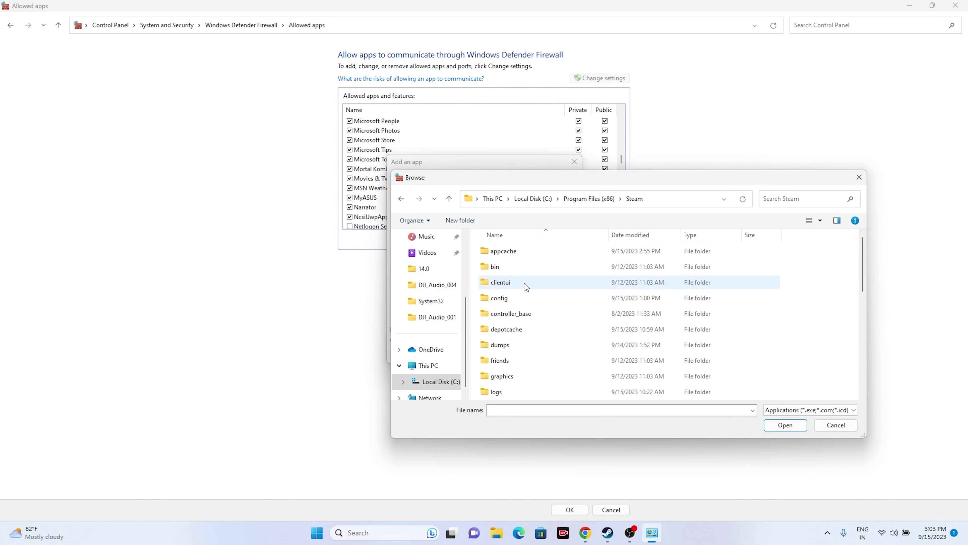
scroll(523, 285, "down", 4)
double_click(519, 317)
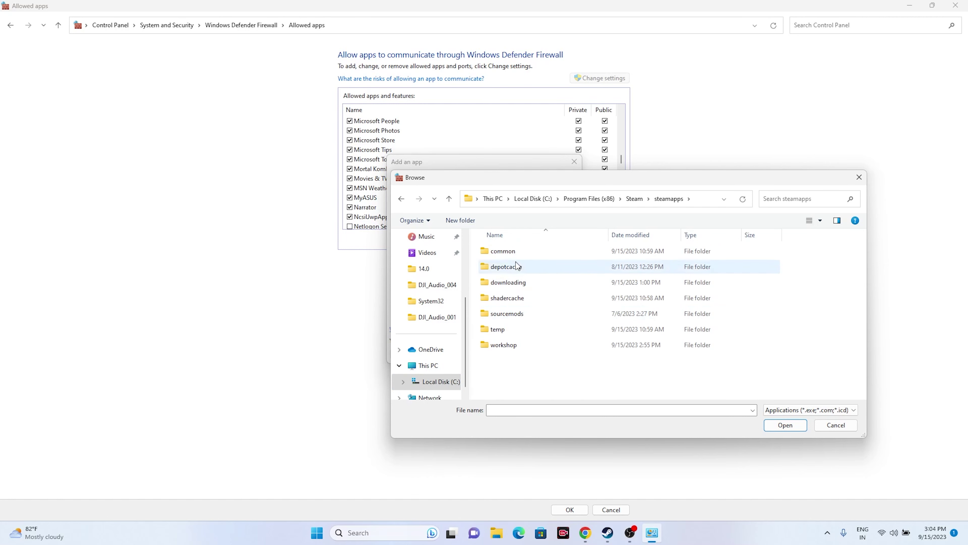
double_click(515, 254)
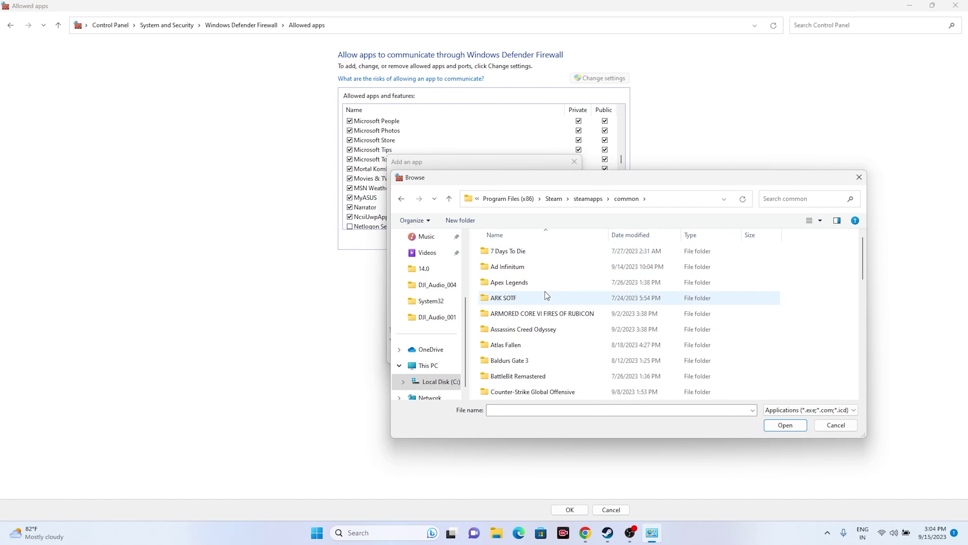
scroll(546, 295, "down", 3)
scroll(547, 295, "down", 1)
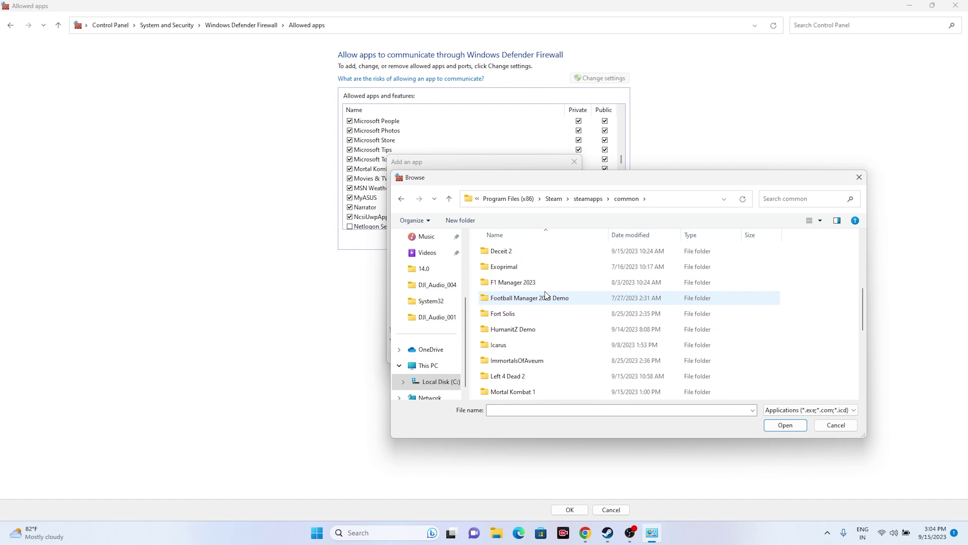
scroll(547, 295, "down", 3)
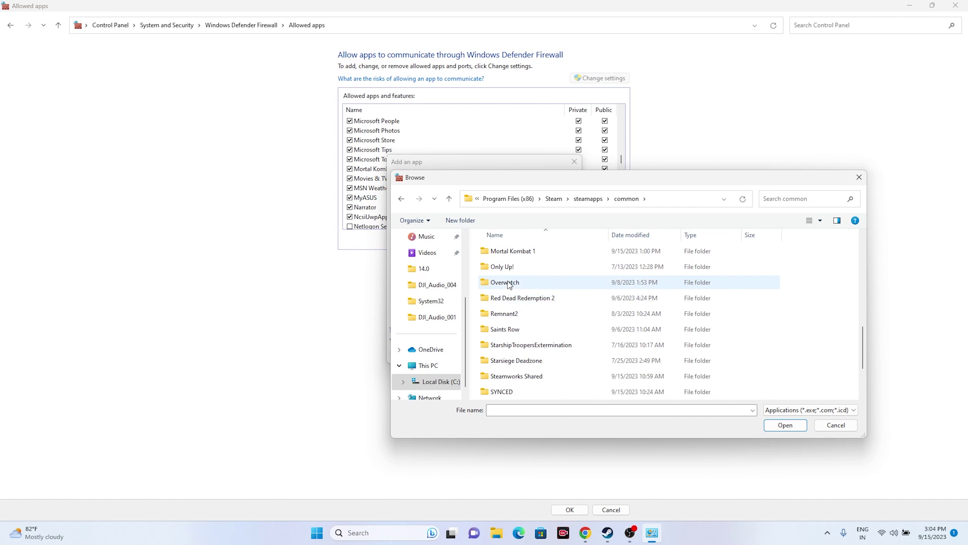
double_click(533, 251)
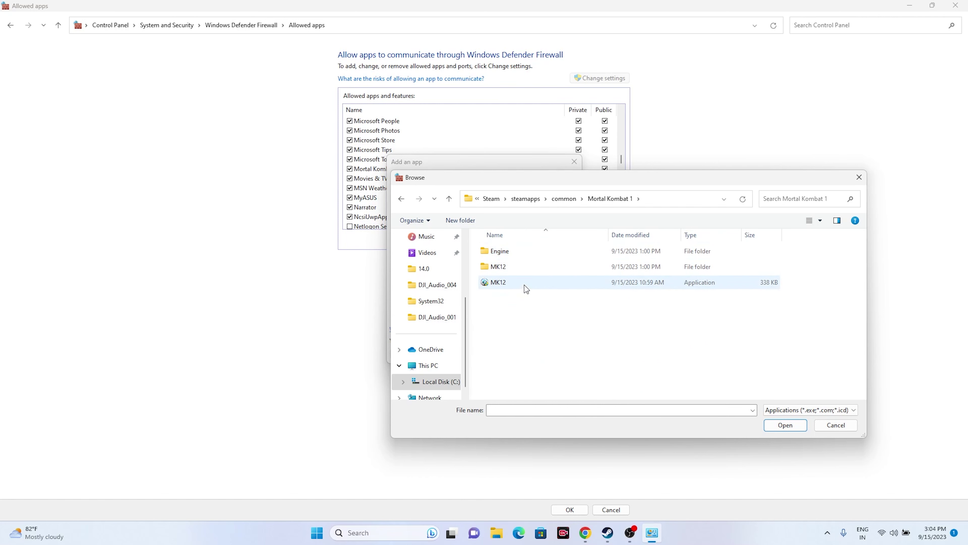
left_click(525, 284)
left_click(776, 425)
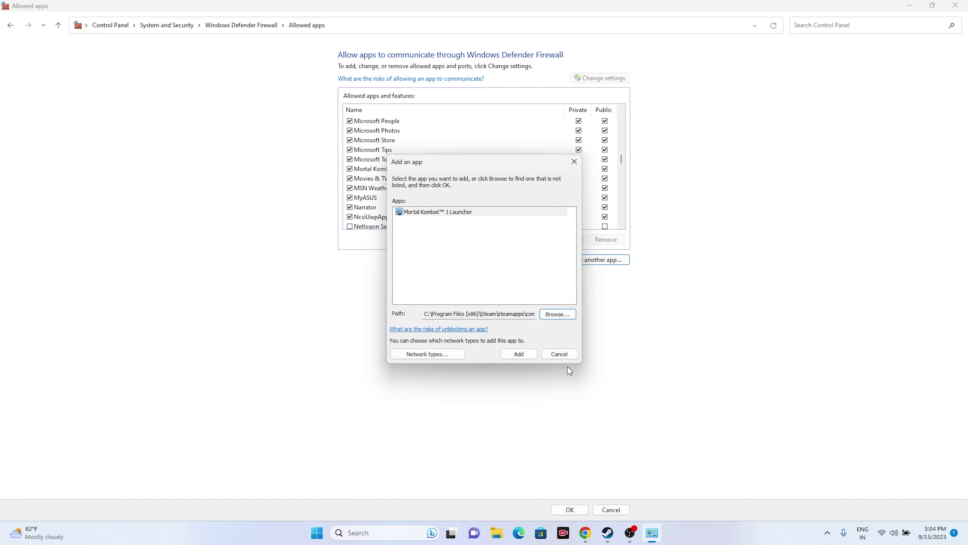
- Try to add Mortal Kombat 1 Launcher to the firewall's allowed apps, and close the dialog and Control Panel
left_click(522, 354)
left_click(560, 299)
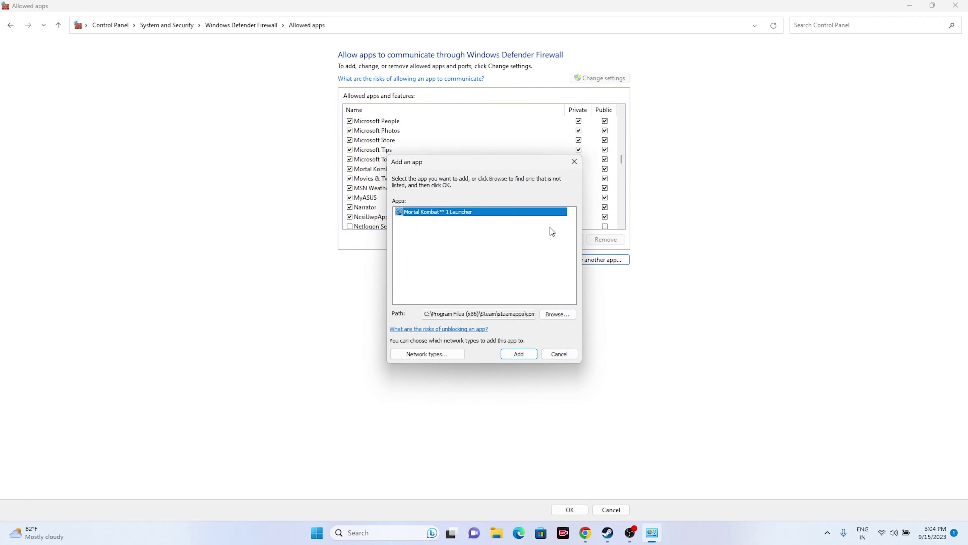
left_click(575, 162)
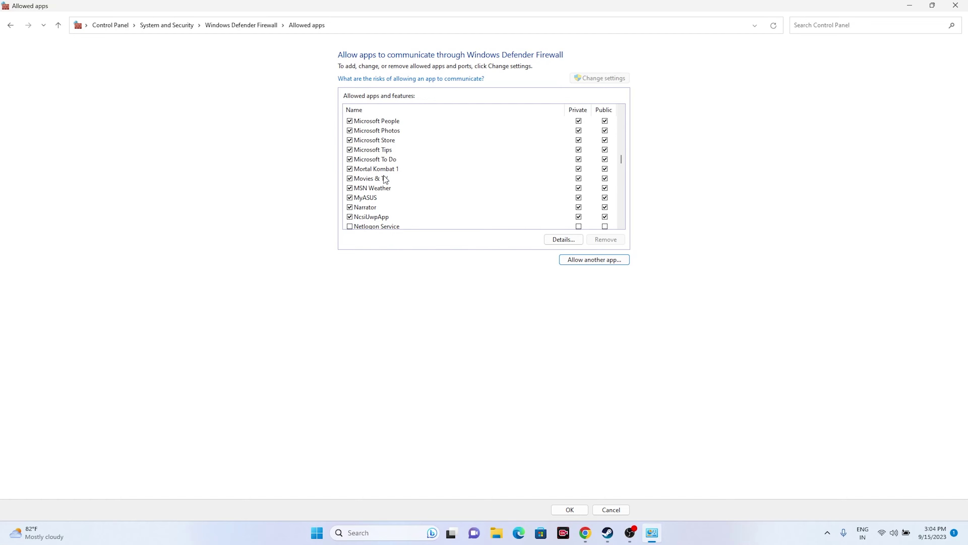
left_click(956, 5)
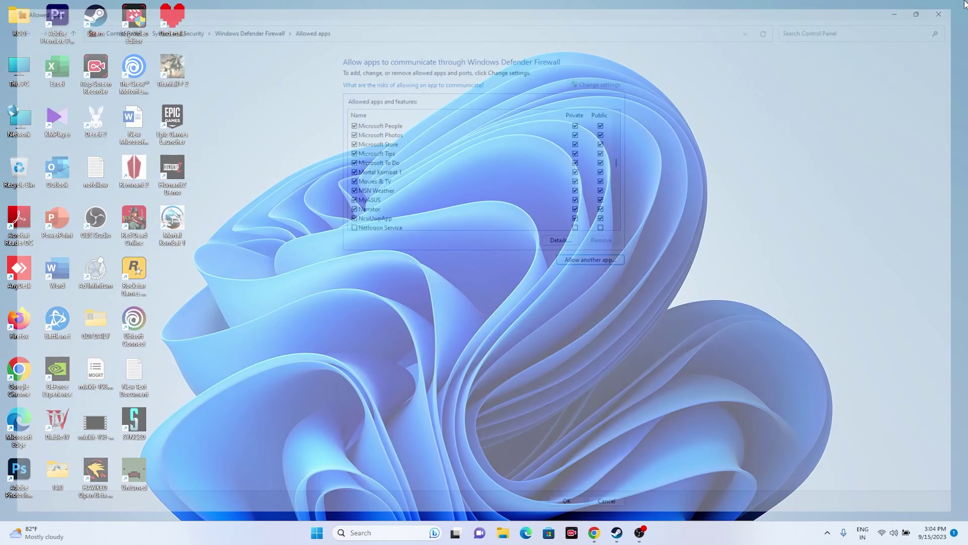
- View the Mortal Kombat 1 page in the Steam library and minimize Steam
left_click(621, 532)
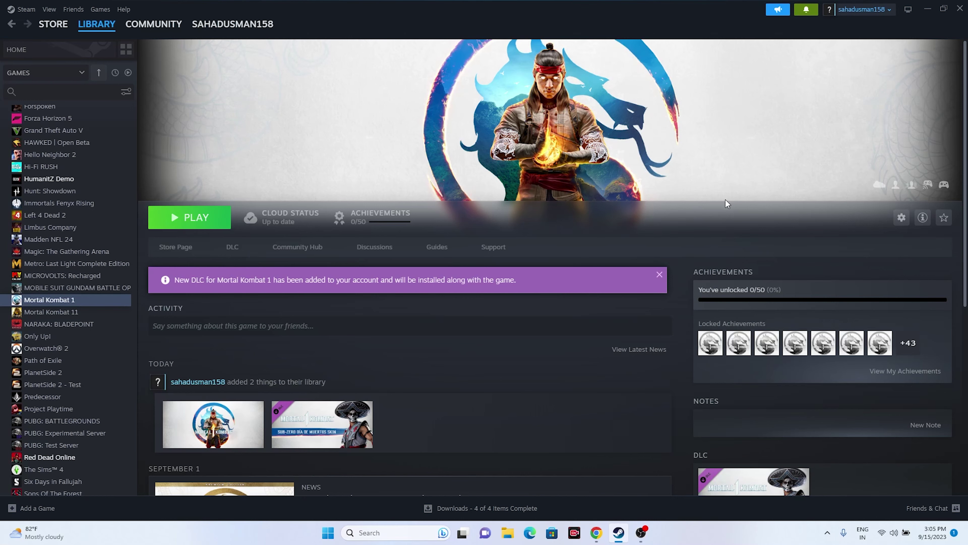
left_click(927, 8)
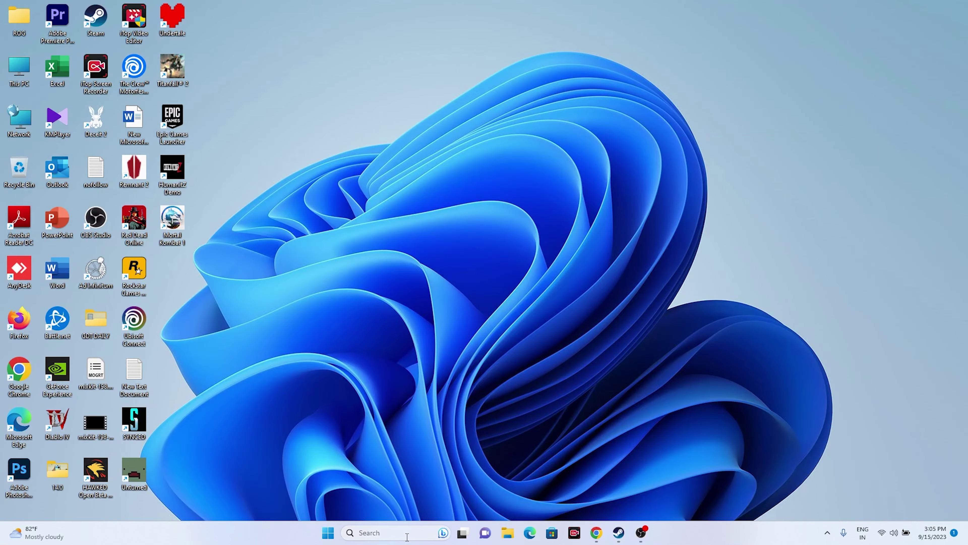
- Open System Configuration and disable all the listed services
left_click(396, 533)
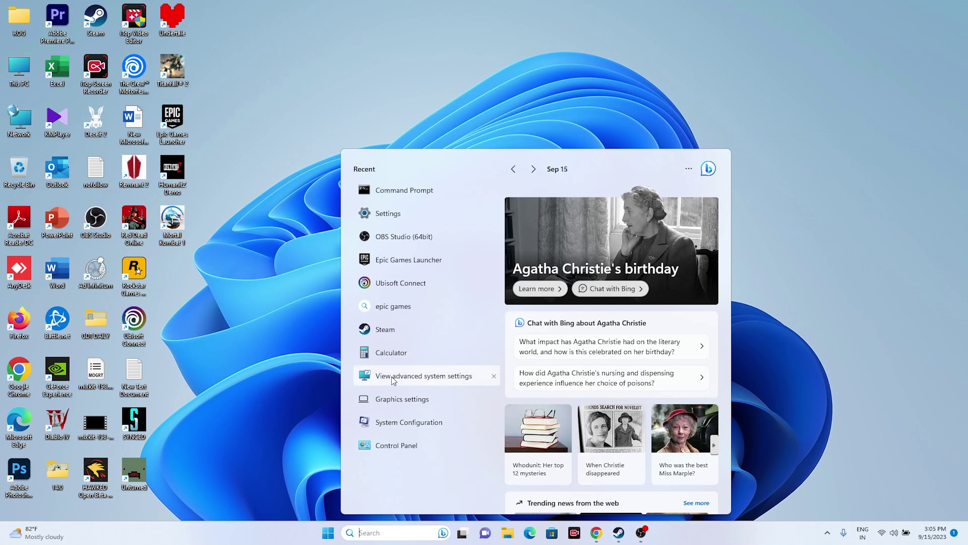
left_click(400, 425)
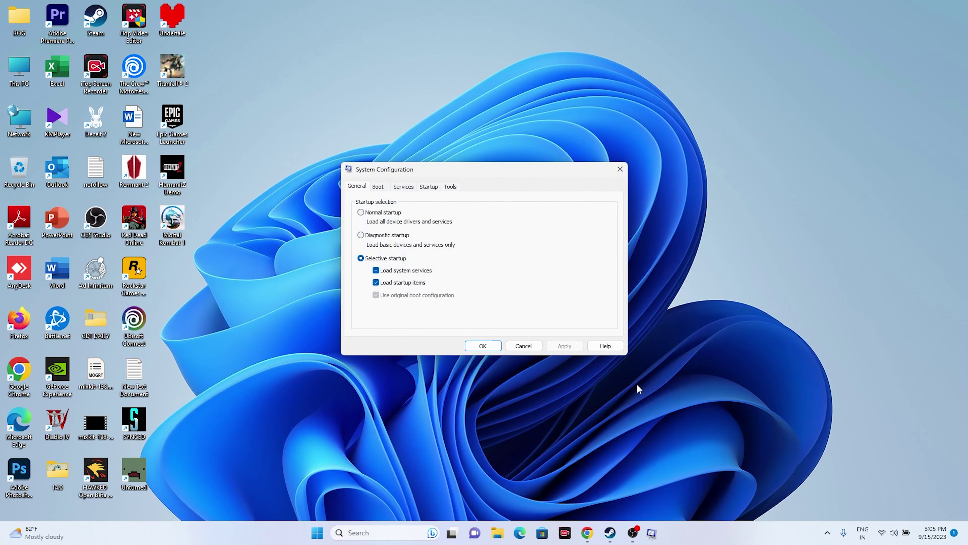
left_click(403, 187)
left_click(589, 320)
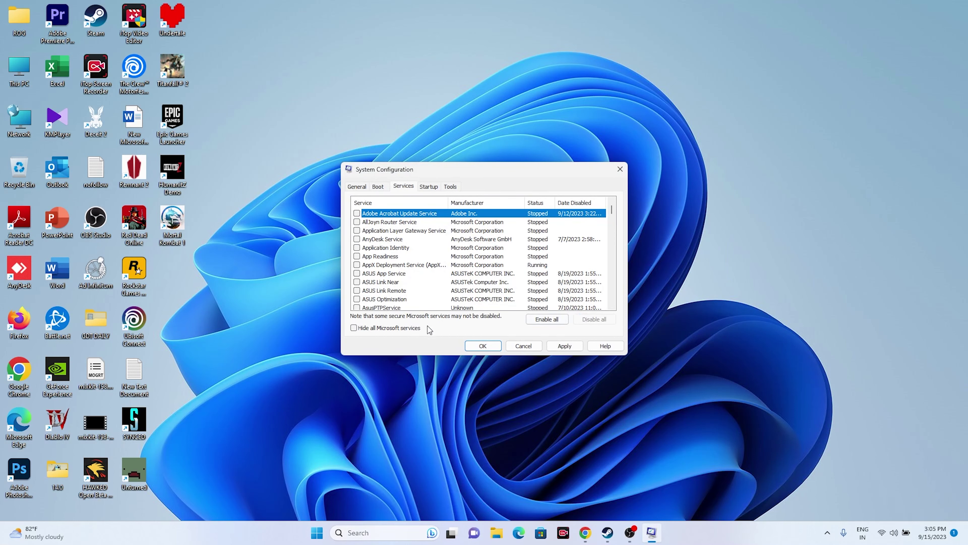
- Hide all Microsoft services in the services list, apply the configuration and exit without restarting
left_click(391, 330)
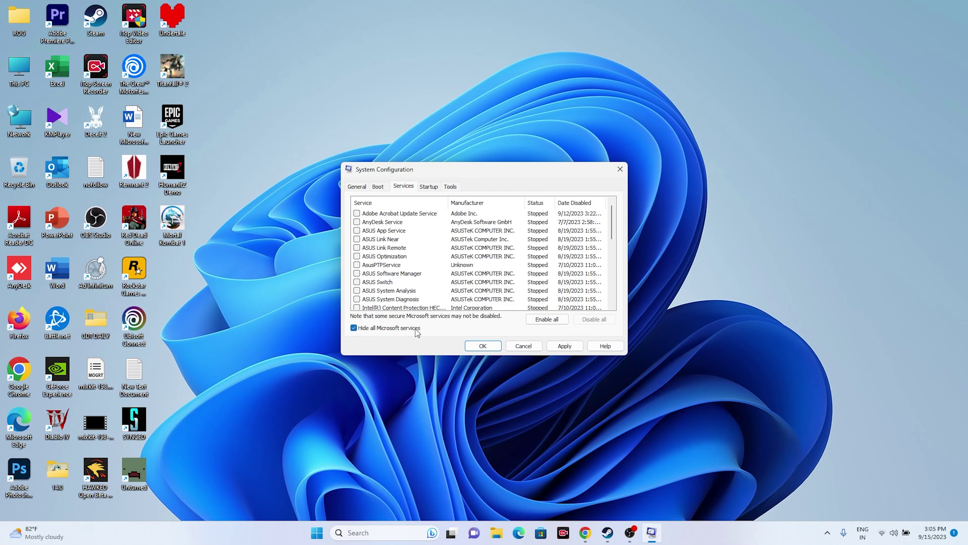
left_click(570, 350)
left_click(483, 346)
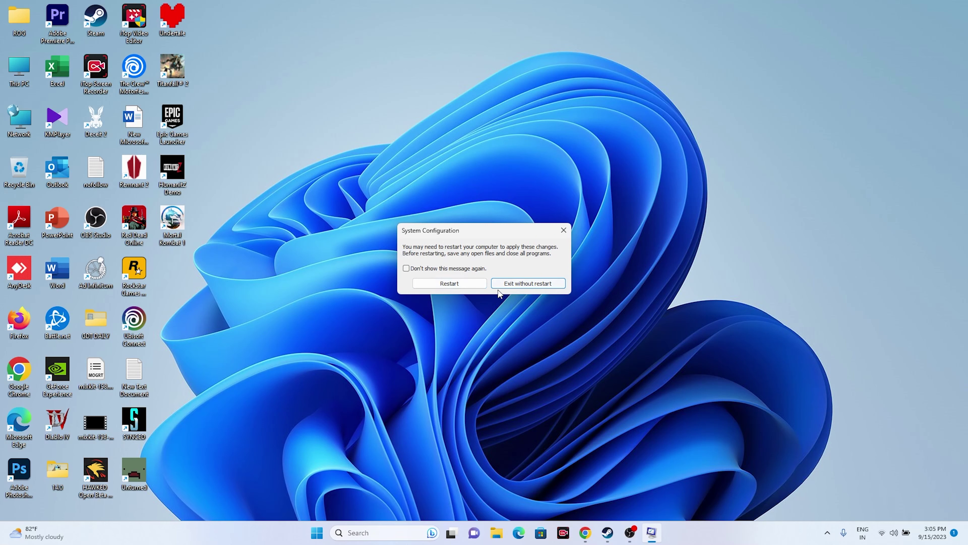
left_click(528, 283)
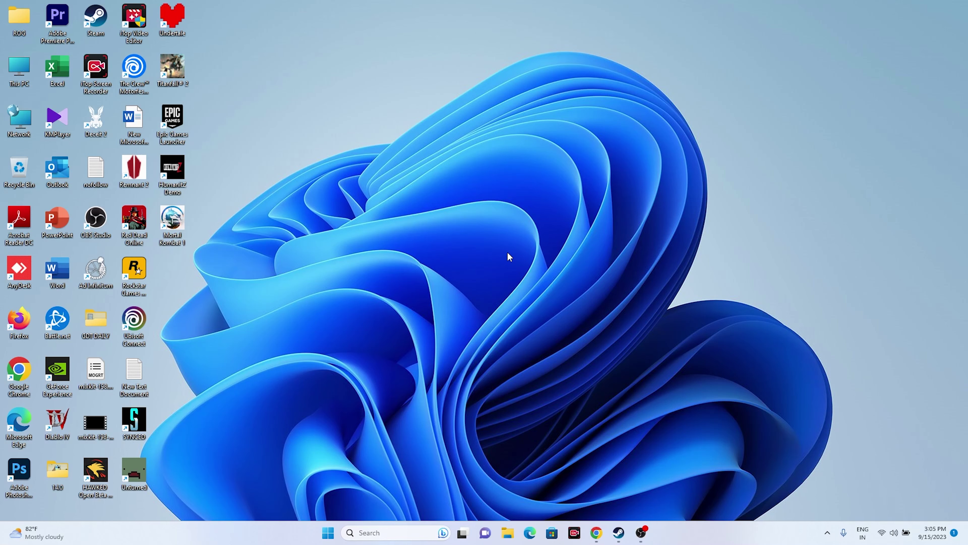
- Open Mortal Kombat 1's properties in Steam and review its Installed Files, Updates and General settings
left_click(619, 532)
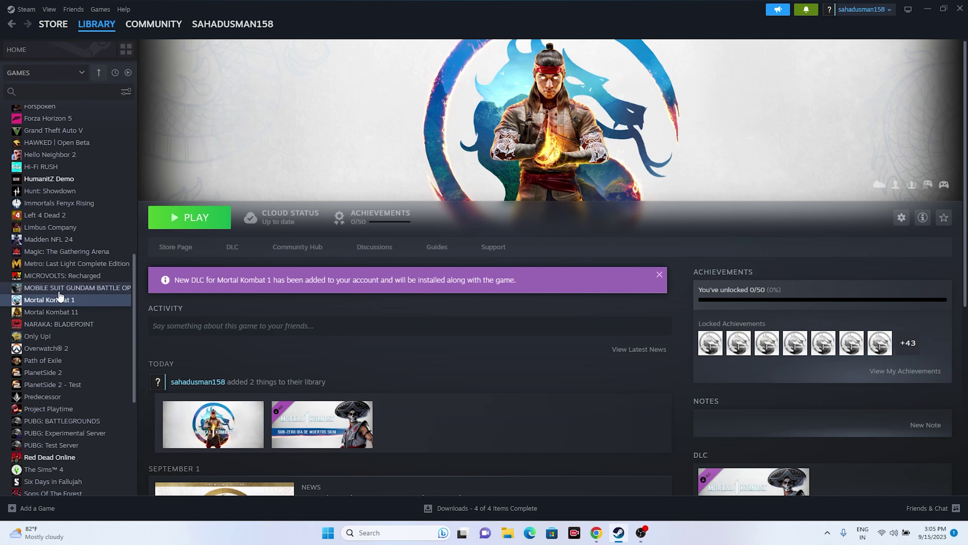
right_click(63, 298)
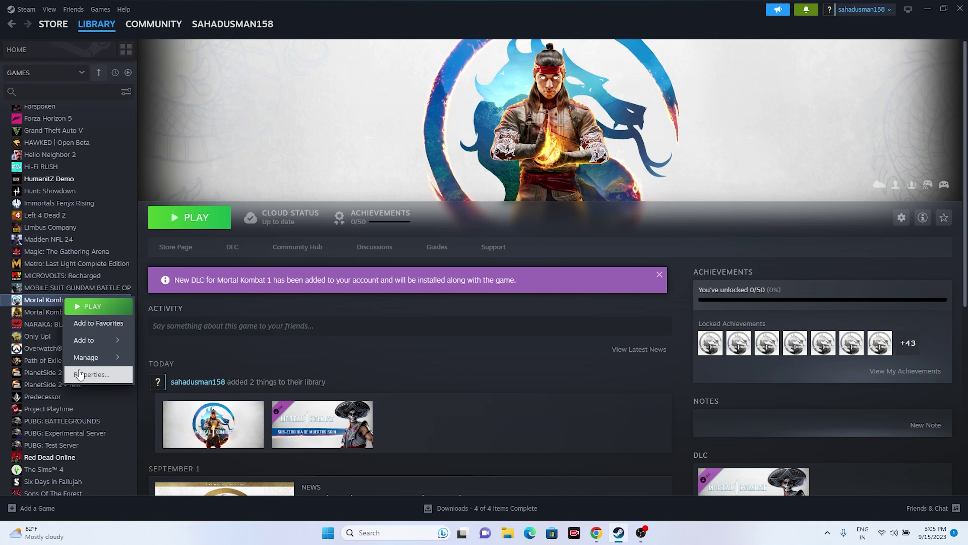
left_click(80, 373)
left_click(343, 205)
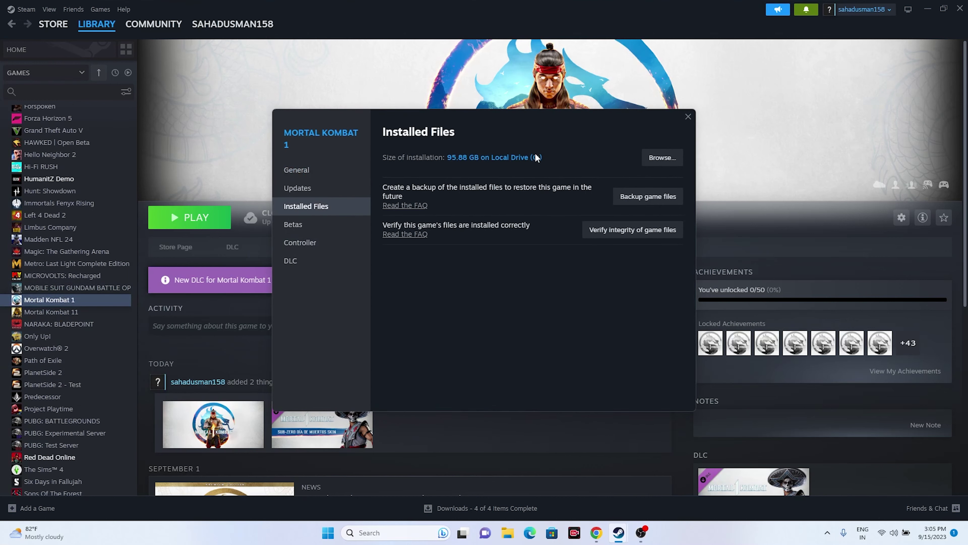
left_click(306, 189)
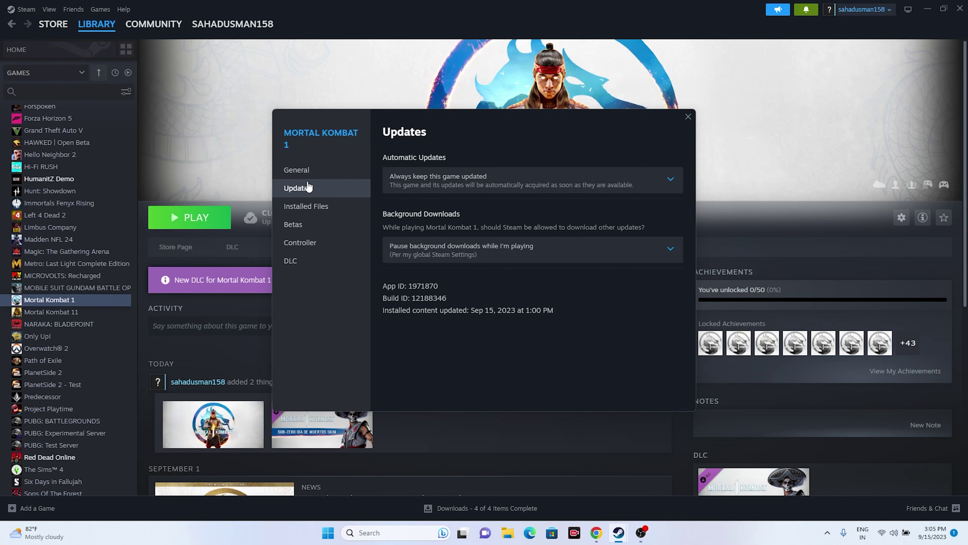
left_click(308, 174)
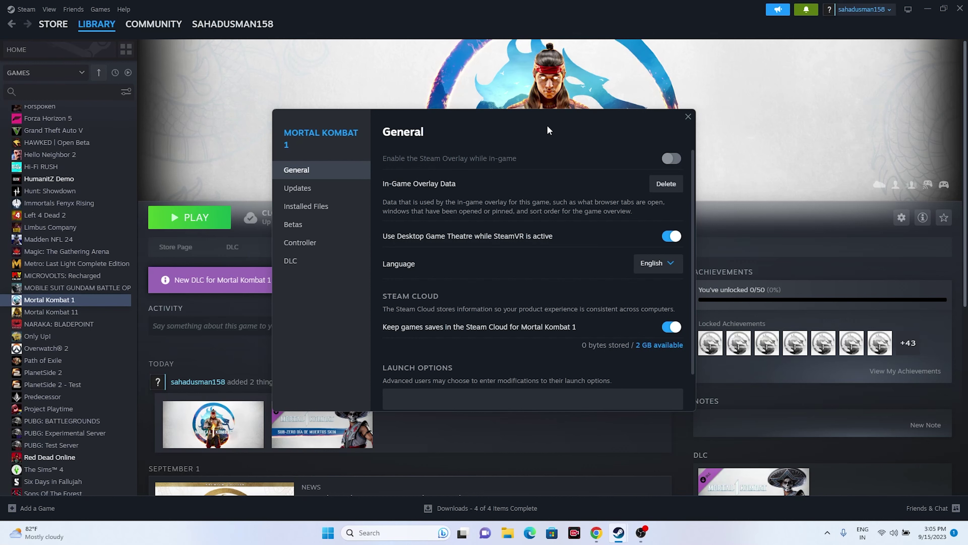
- Enter -dx11 as the launch option in Mortal Kombat 1's General properties
left_click_drag(547, 125, 695, 138)
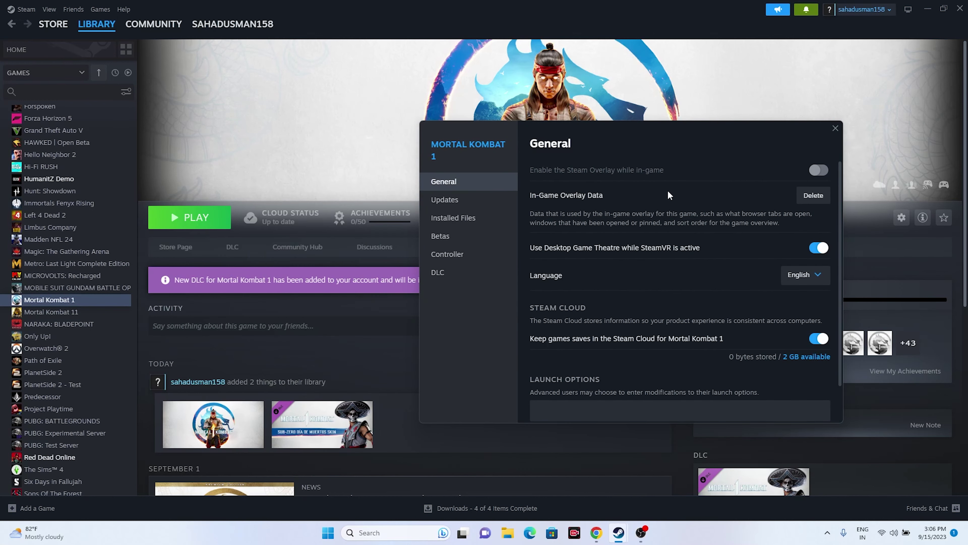
scroll(606, 264, "down", 1)
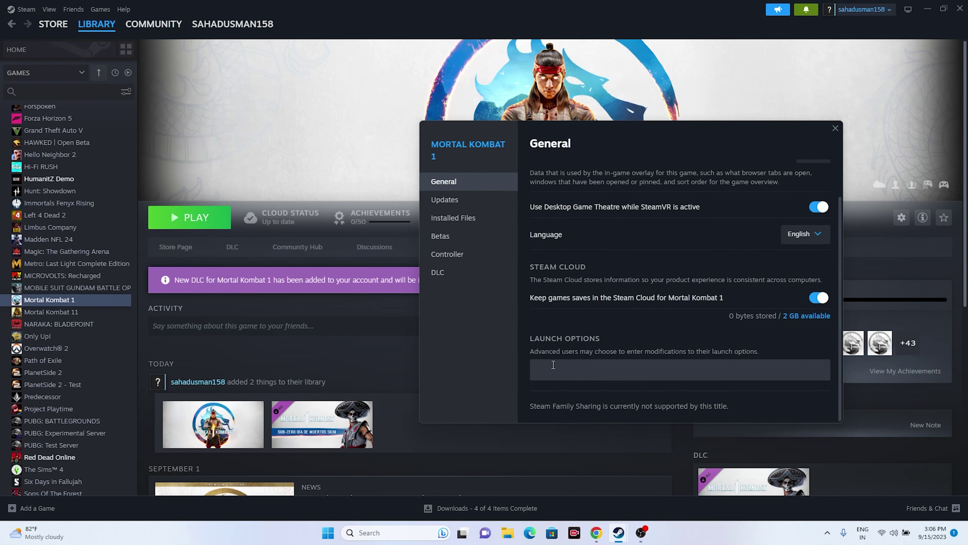
left_click(553, 364)
type("-dx11")
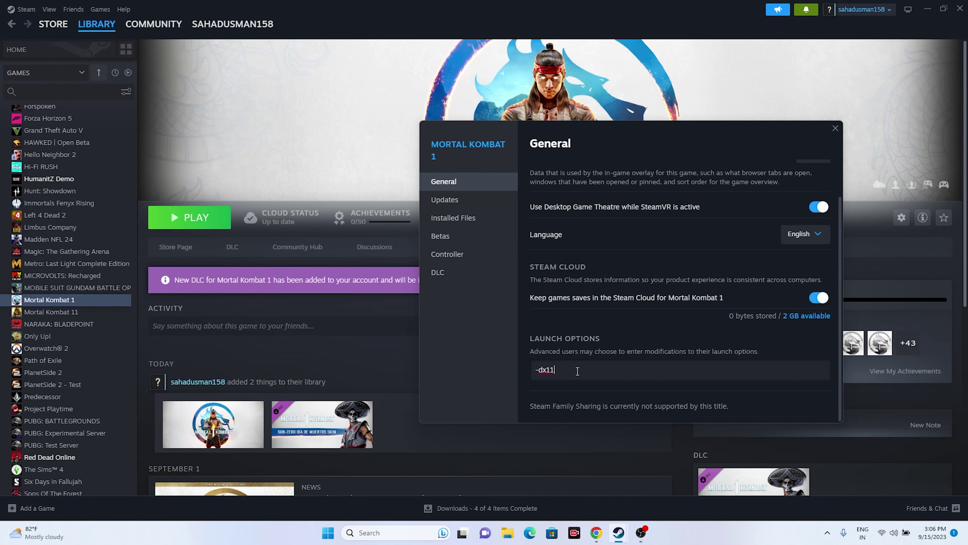
- Change the game's launch option to -dx12 and close its properties
key("BackSpace")
type("2")
left_click(833, 129)
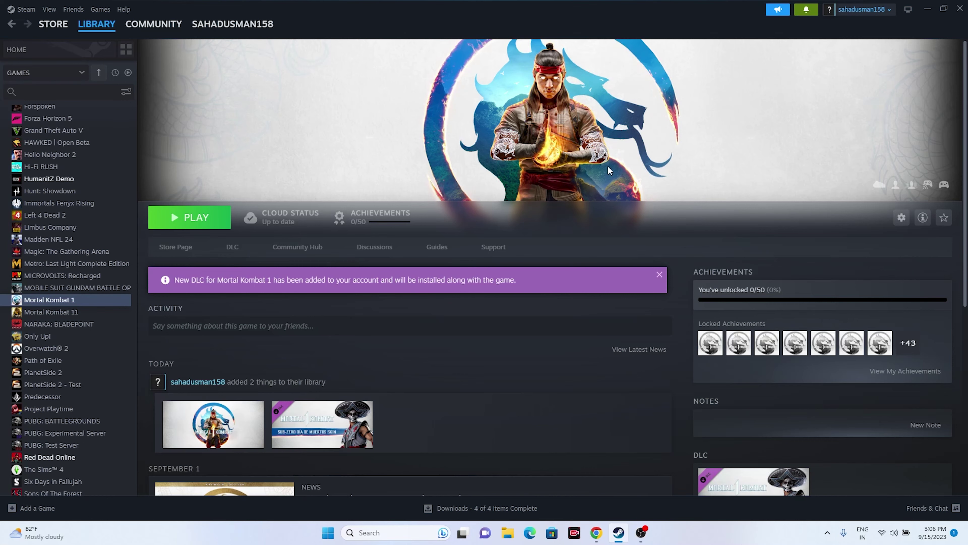
- Minimize Steam, open the Windows graphics settings and look through the list of apps with custom options
left_click(927, 9)
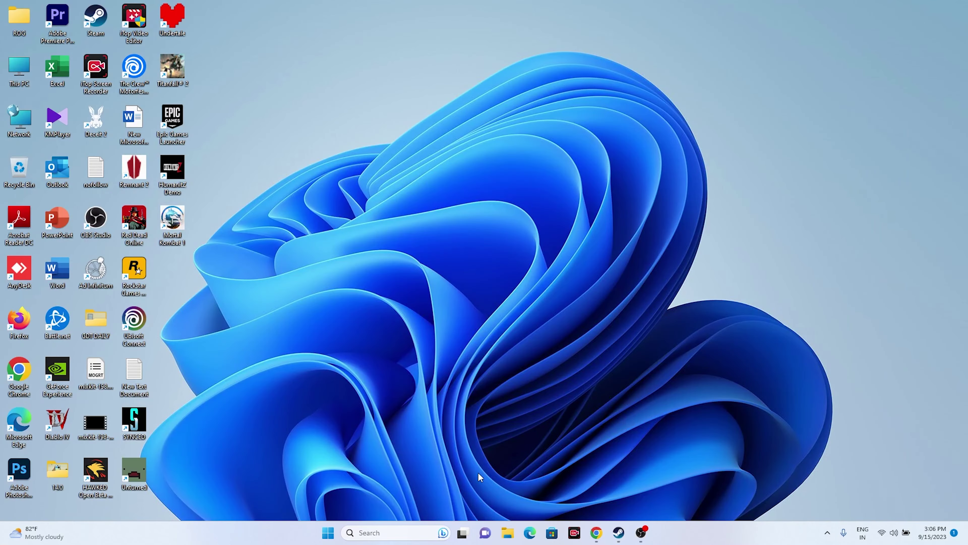
left_click(399, 527)
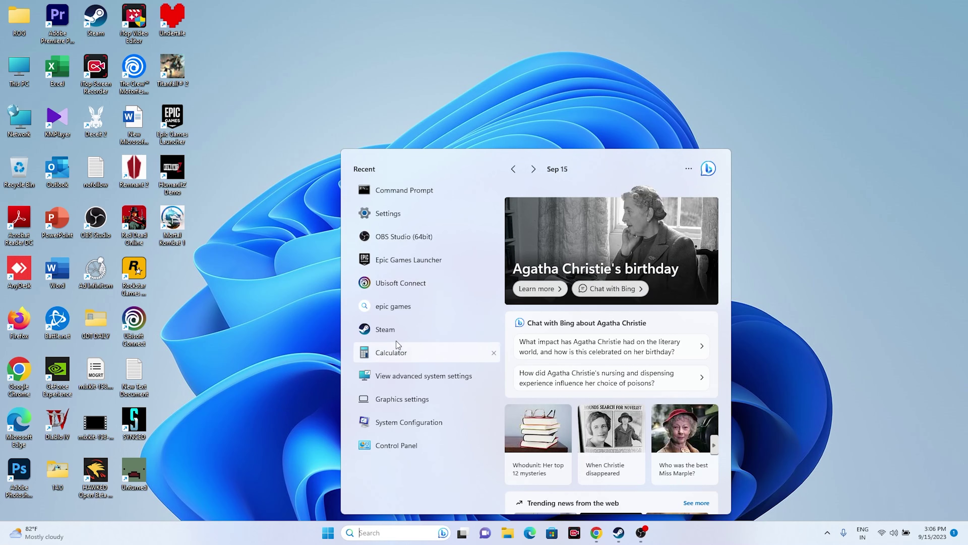
left_click(410, 400)
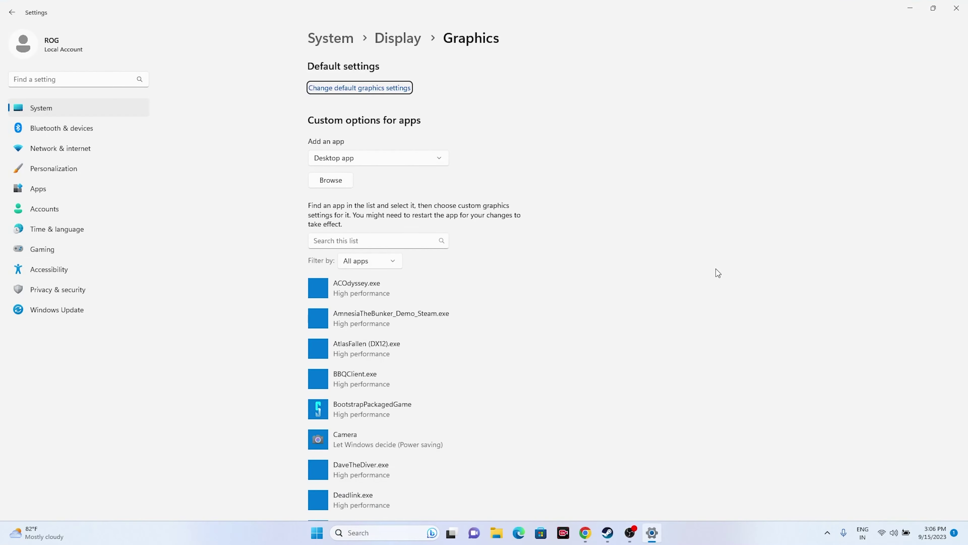
scroll(554, 141, "down", 15)
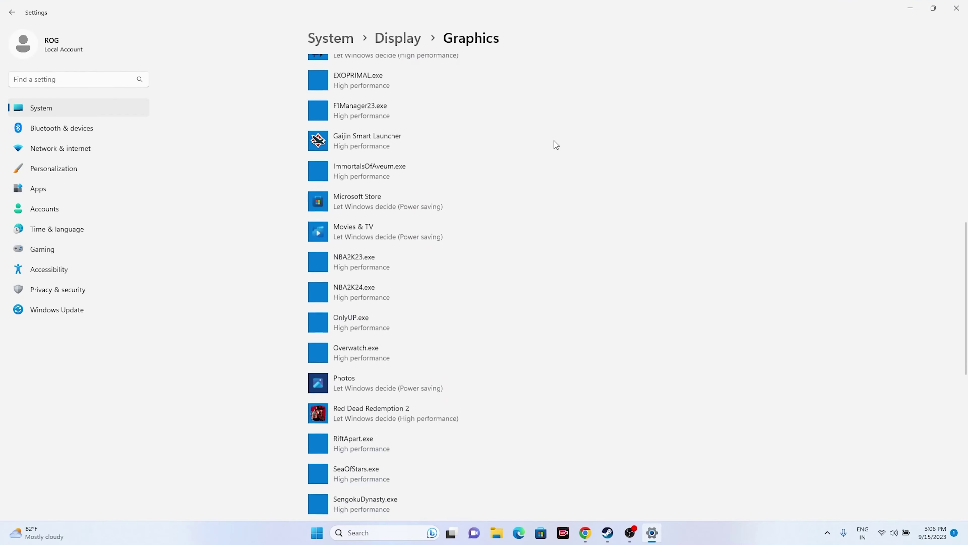
scroll(554, 140, "up", 15)
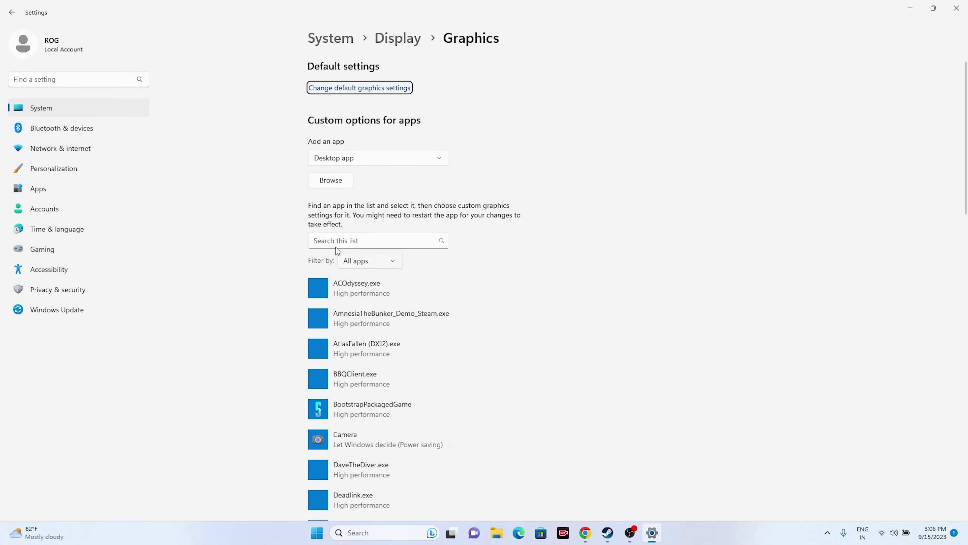
- Browse for a desktop app to add, going to Program Files (x86)\Steam\steamapps\common on drive C:
left_click(333, 181)
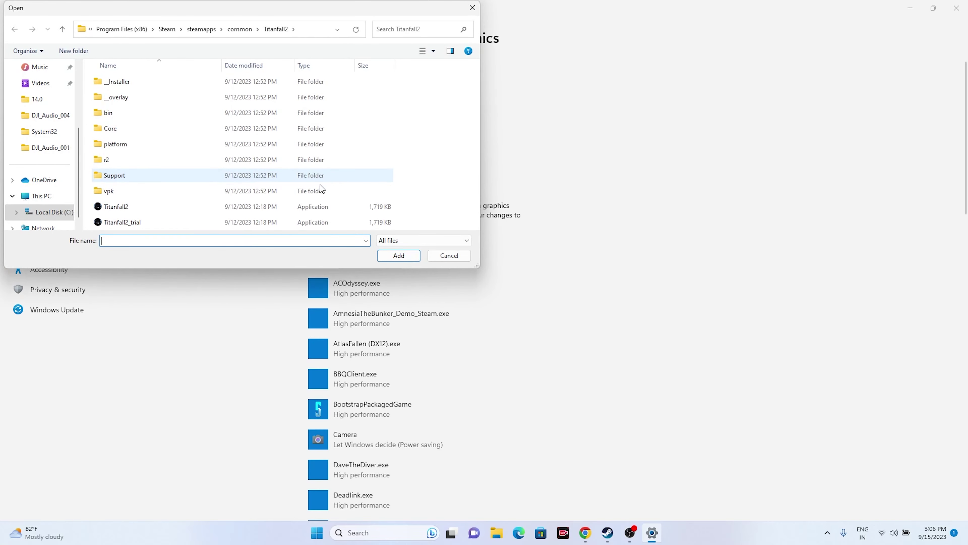
left_click(40, 195)
double_click(164, 95)
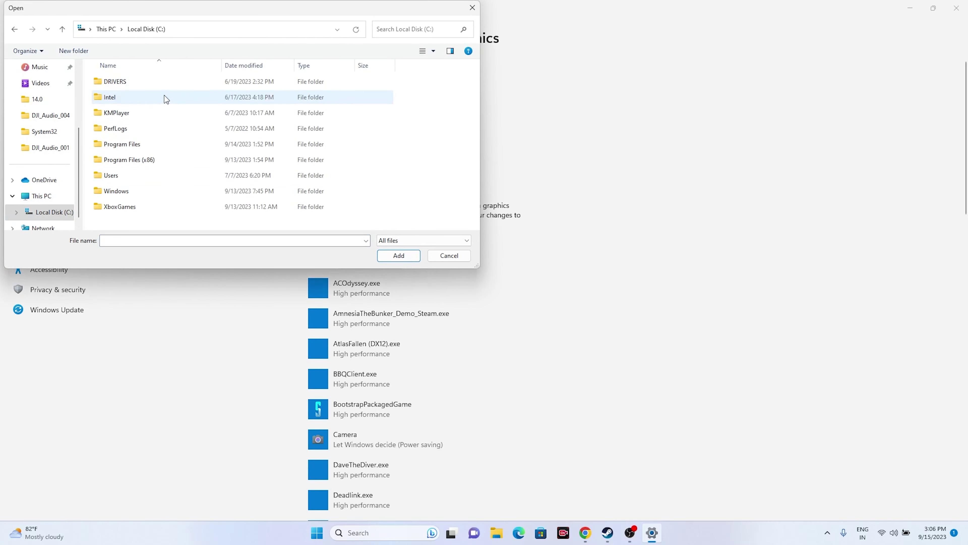
double_click(148, 159)
scroll(158, 144, "down", 2)
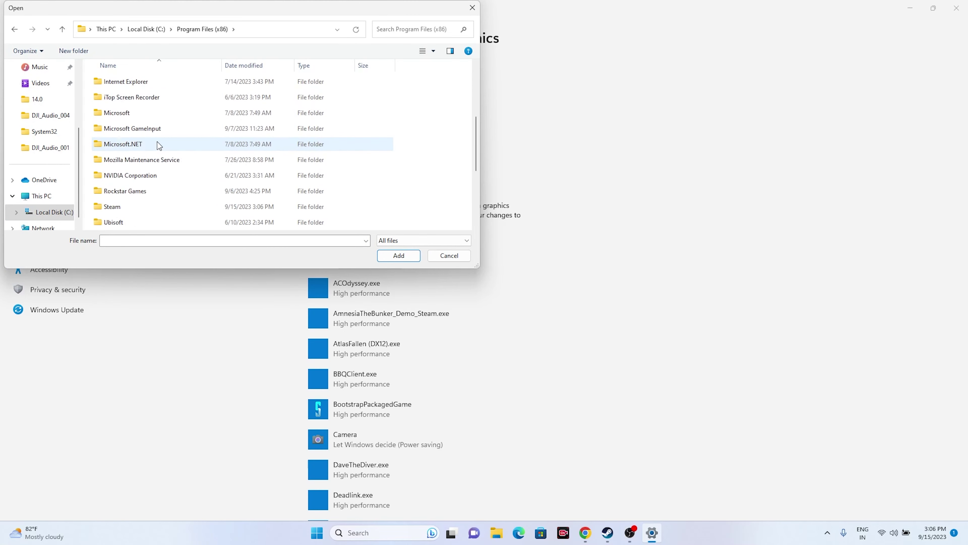
double_click(128, 165)
scroll(172, 146, "down", 4)
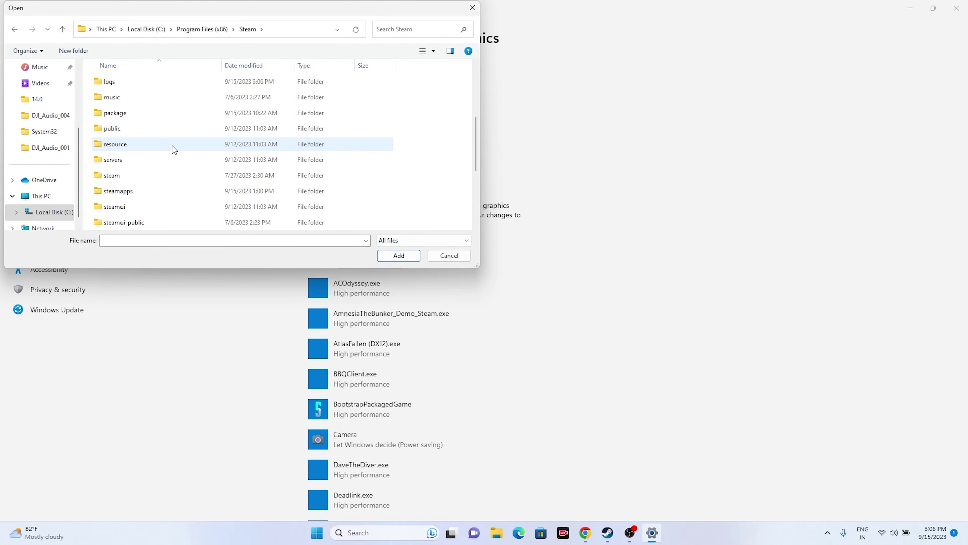
double_click(128, 145)
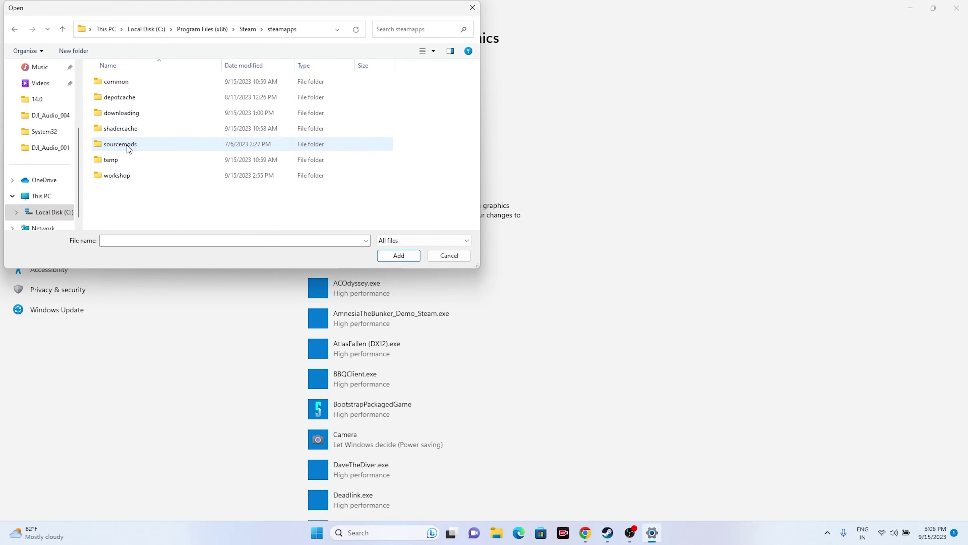
double_click(129, 83)
- Add the MK12 application from the Mortal Kombat 1 folder to the custom graphics options
scroll(153, 141, "down", 3)
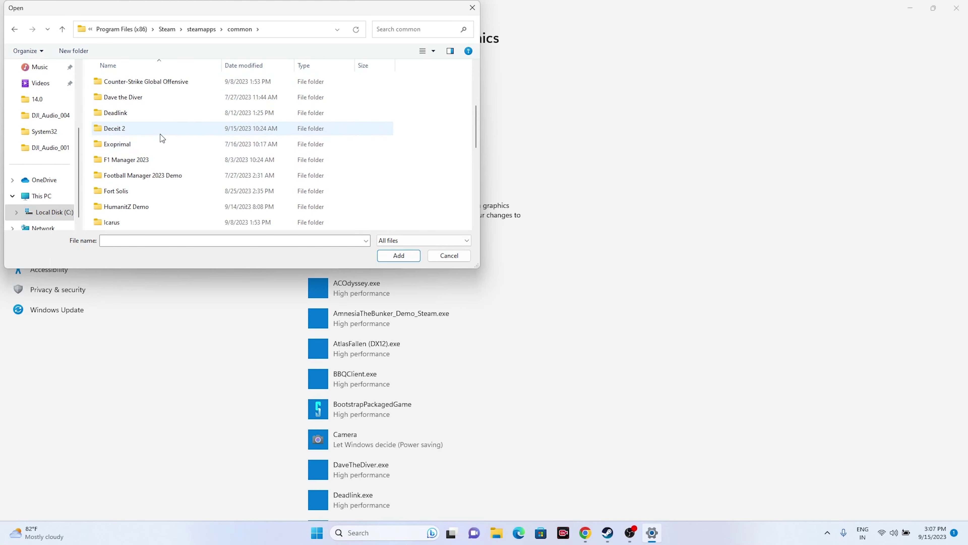
scroll(160, 135, "down", 3)
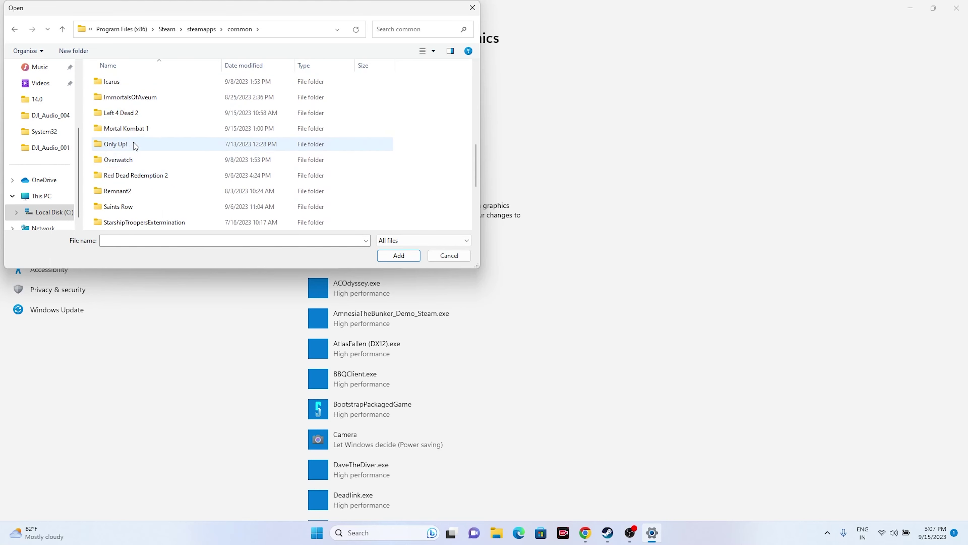
double_click(136, 130)
left_click(138, 118)
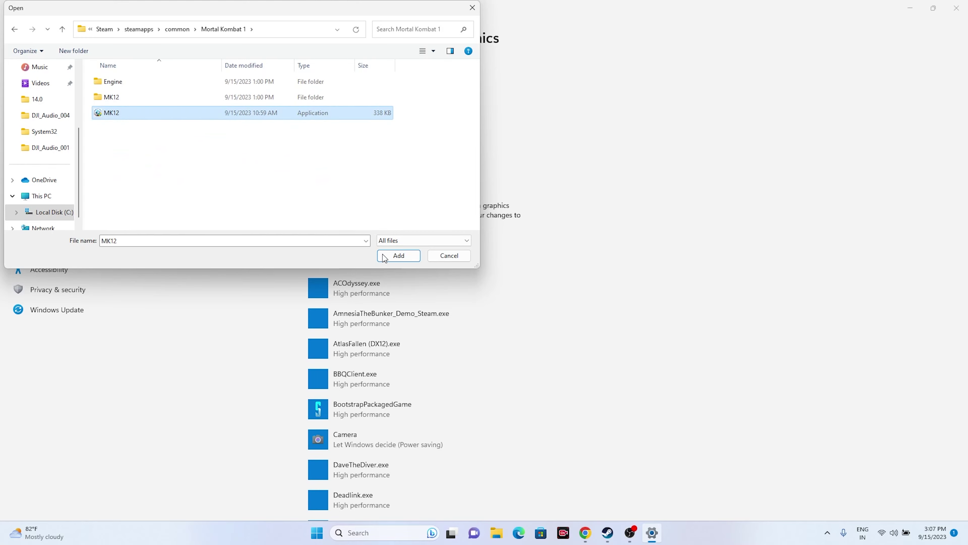
left_click(399, 255)
- Select High performance as the graphics preference for the Mortal Kombat 1 Launcher
scroll(565, 220, "down", 1)
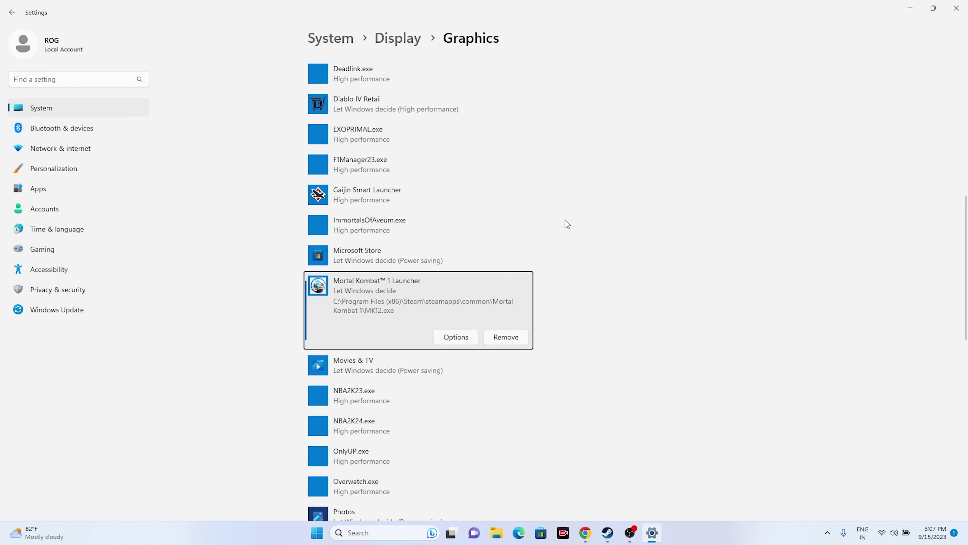
left_click(458, 337)
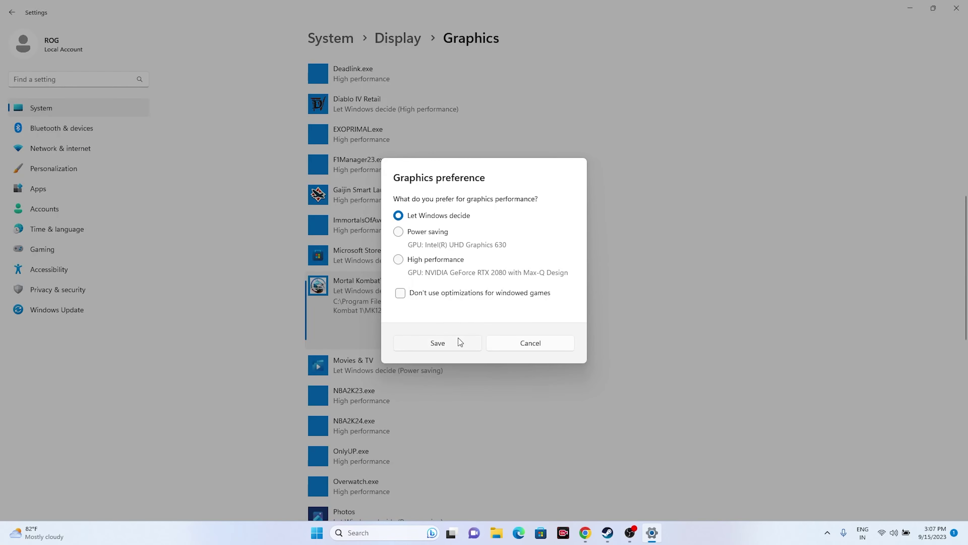
left_click(400, 260)
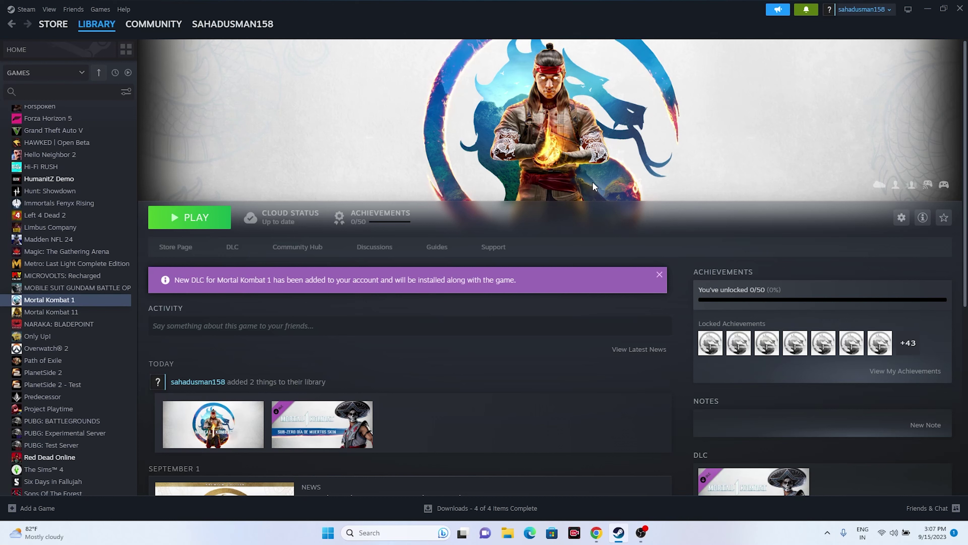
- Minimize Steam, review the running apps and background processes in a maximized Task Manager, and close it
left_click(925, 12)
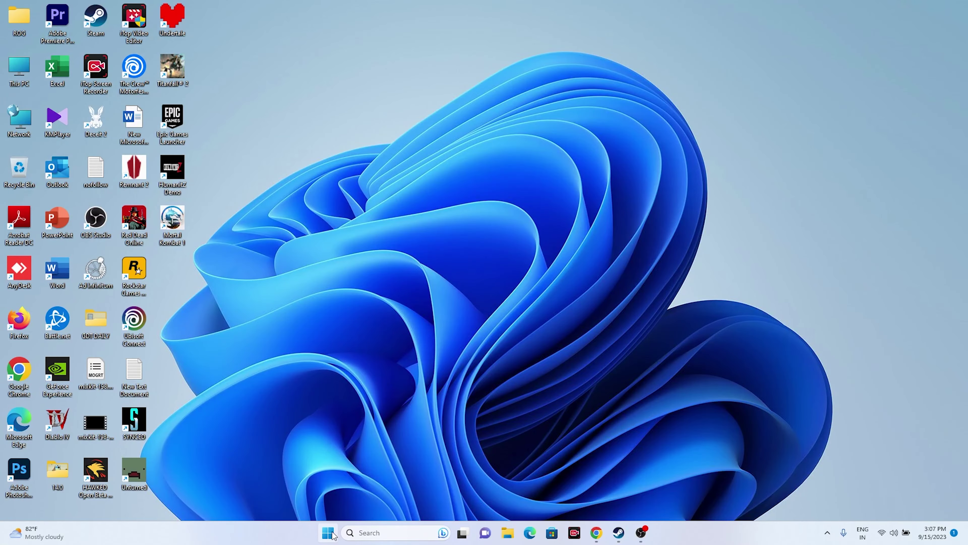
right_click(328, 533)
left_click(335, 410)
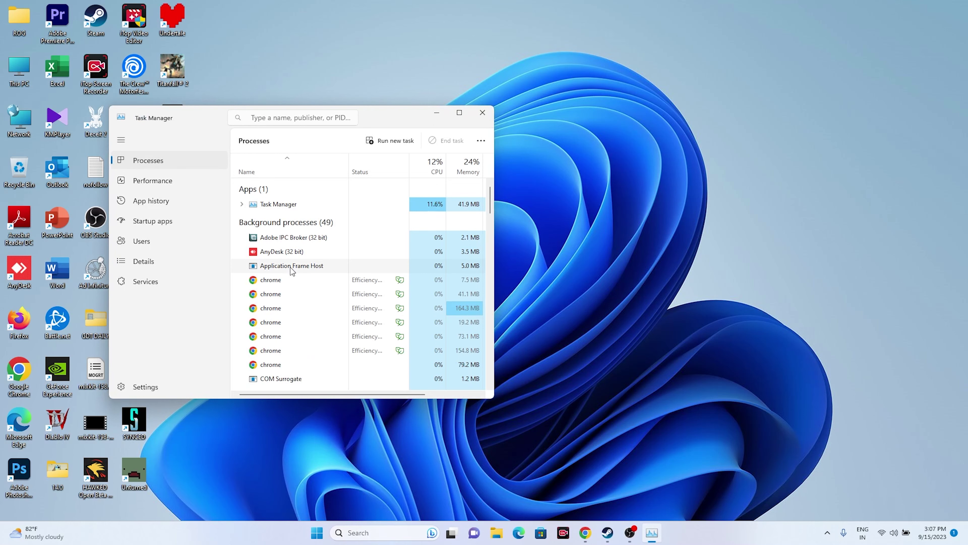
left_click(460, 114)
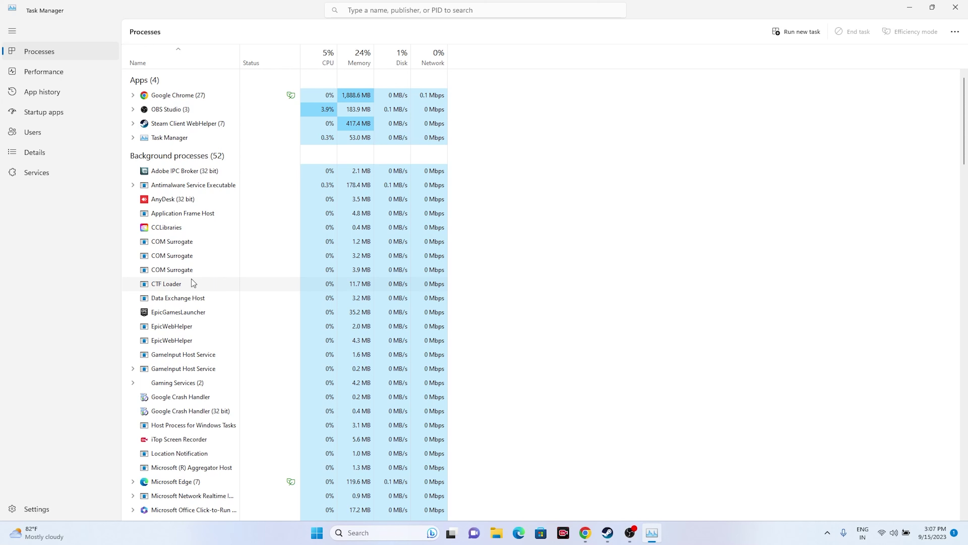
scroll(216, 342, "down", 2)
scroll(217, 269, "up", 2)
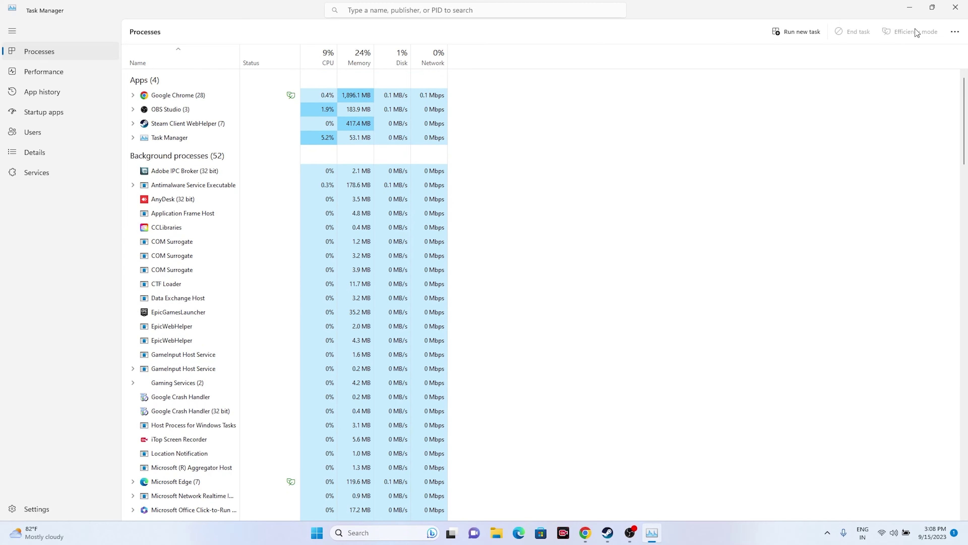
left_click(955, 7)
left_click(616, 534)
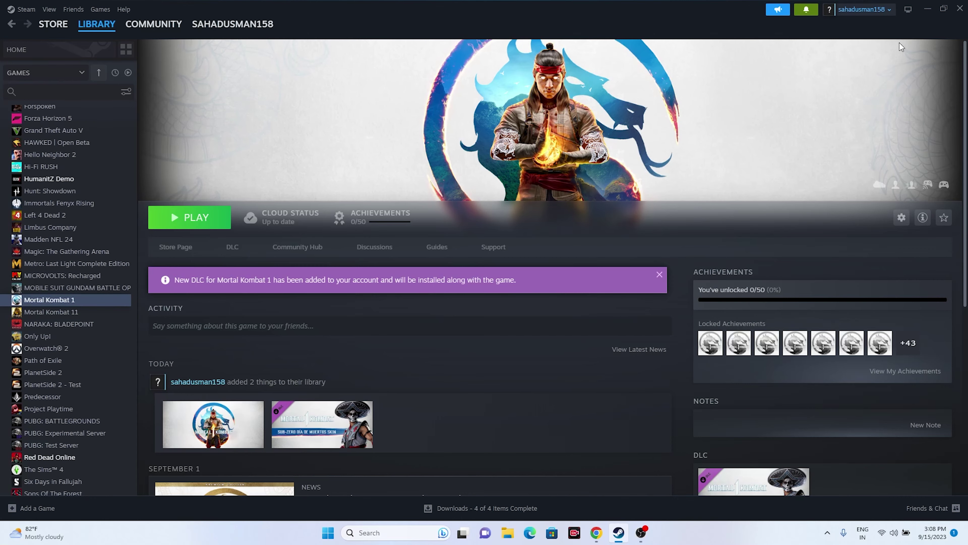
left_click(927, 8)
- Open the virtual memory settings through the advanced system settings and choose a custom paging file size for drive C:
left_click(391, 531)
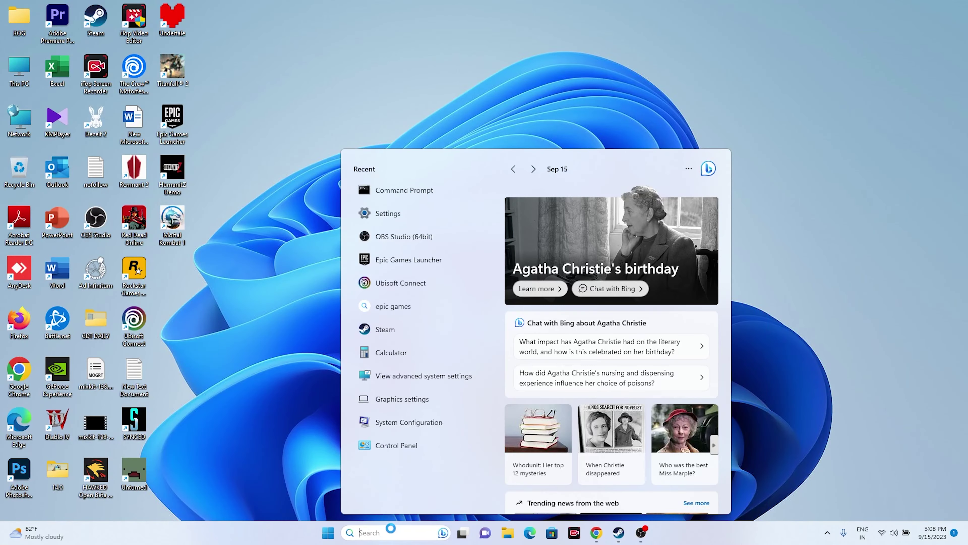
left_click(406, 376)
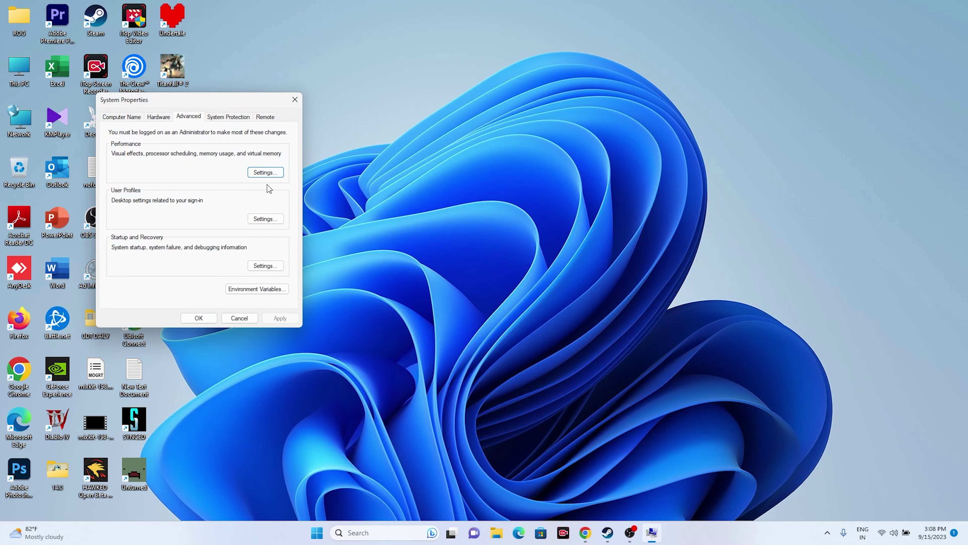
left_click(267, 174)
left_click(174, 156)
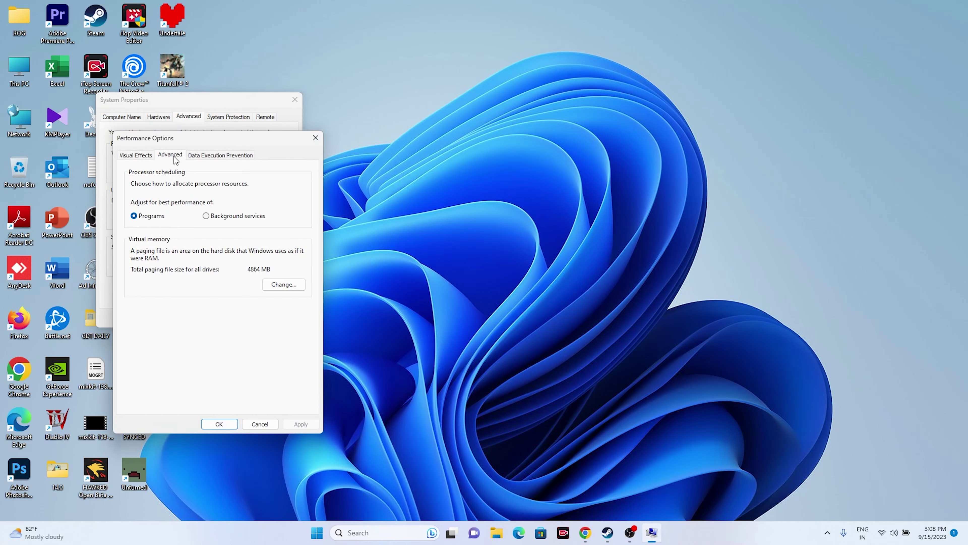
left_click(282, 287)
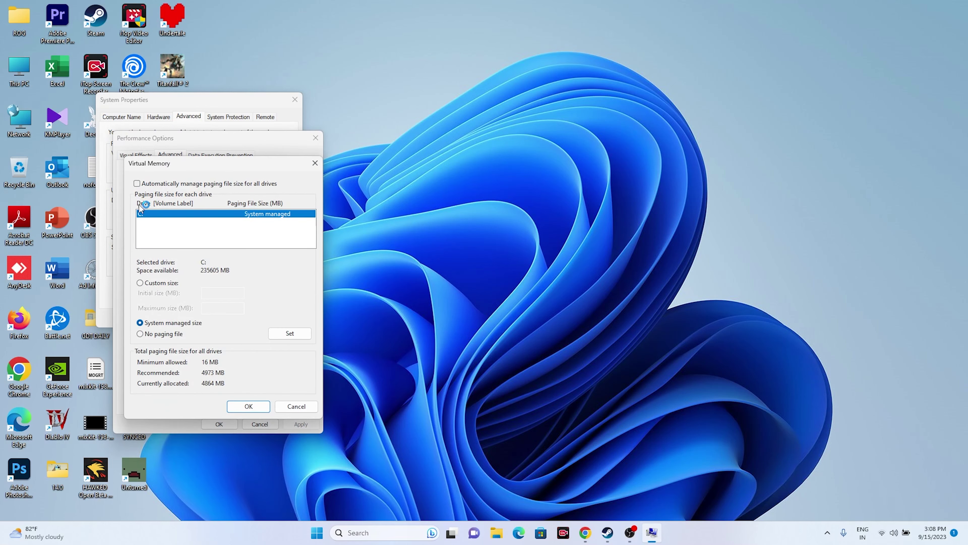
left_click(140, 283)
left_click(215, 290)
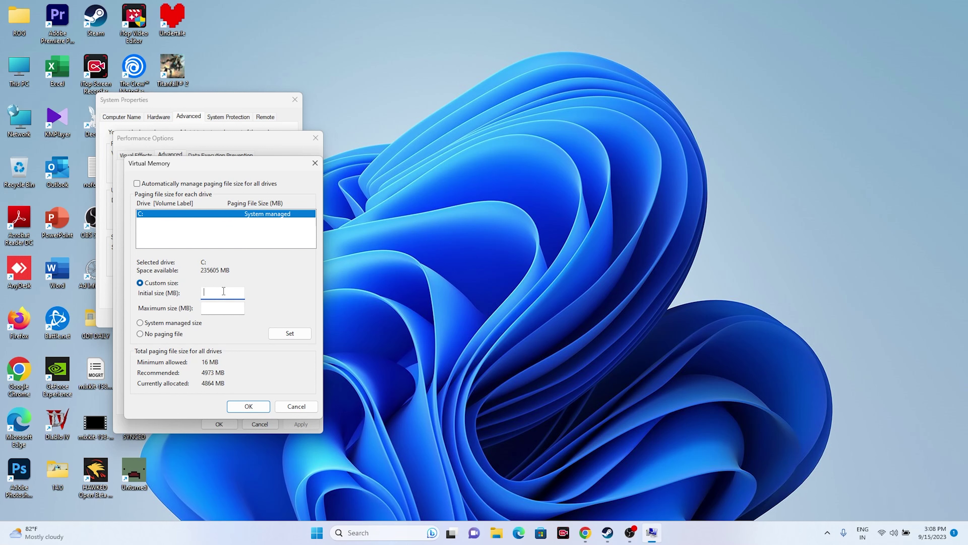
left_click(211, 309)
- Open Calculator and multiply 32 by 1024 to work out the initial paging file size
left_click(382, 533)
left_click(371, 351)
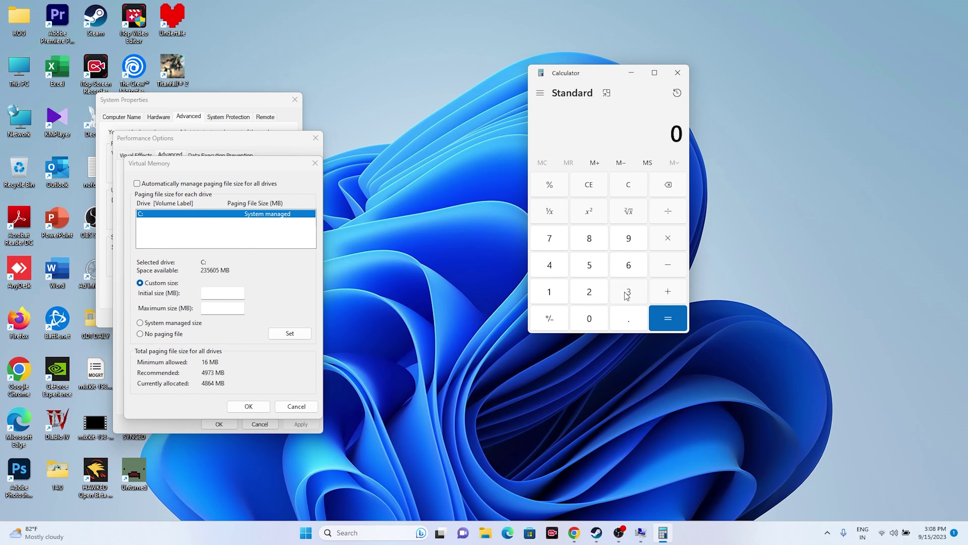
left_click(626, 295)
left_click(596, 295)
left_click(660, 248)
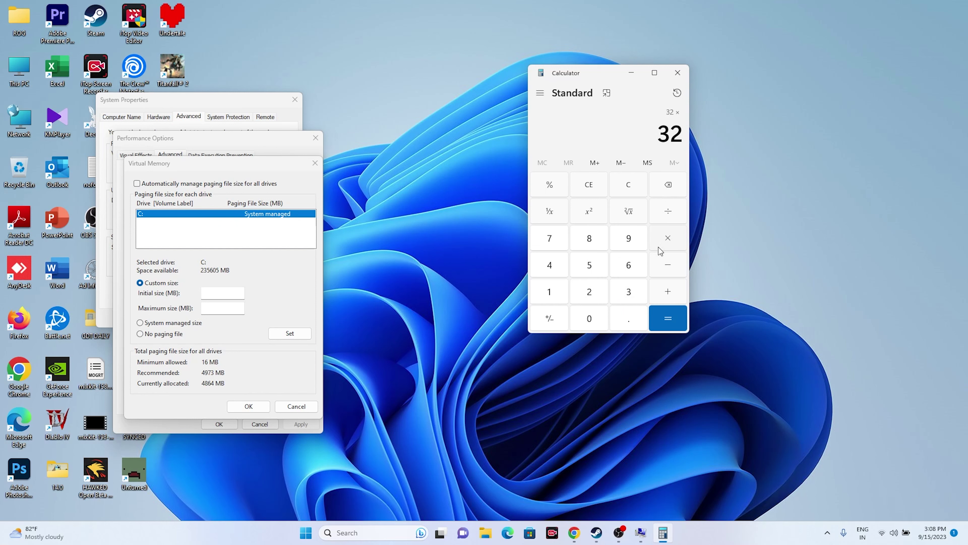
left_click(567, 293)
left_click(581, 317)
left_click(587, 300)
left_click(560, 271)
left_click(675, 319)
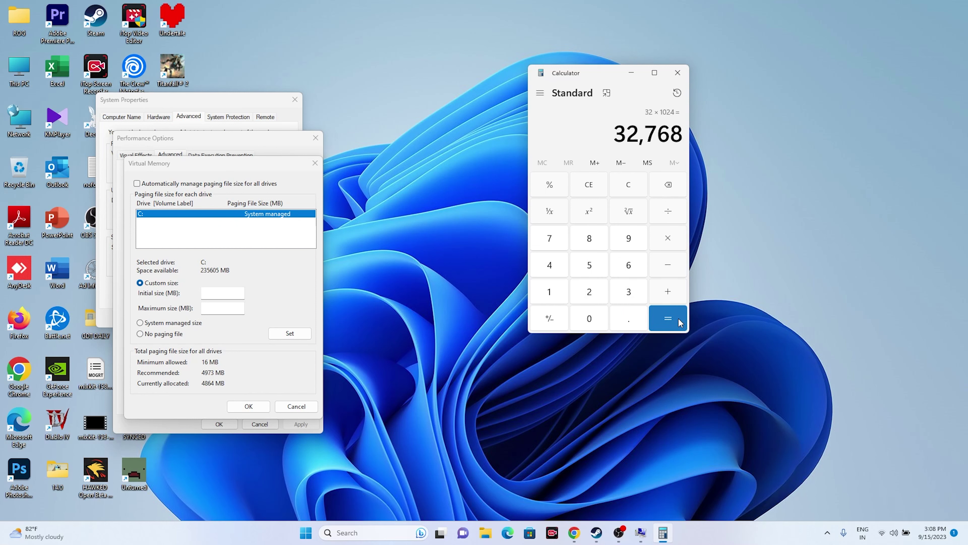
- Multiply the calculated result by 1.5
left_click(666, 234)
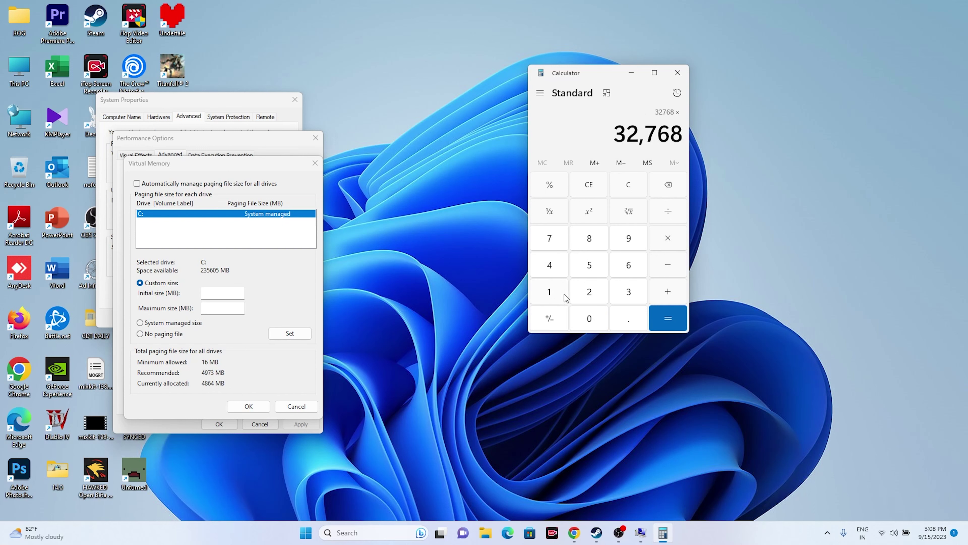
left_click(558, 293)
left_click(624, 317)
left_click(589, 271)
left_click(668, 318)
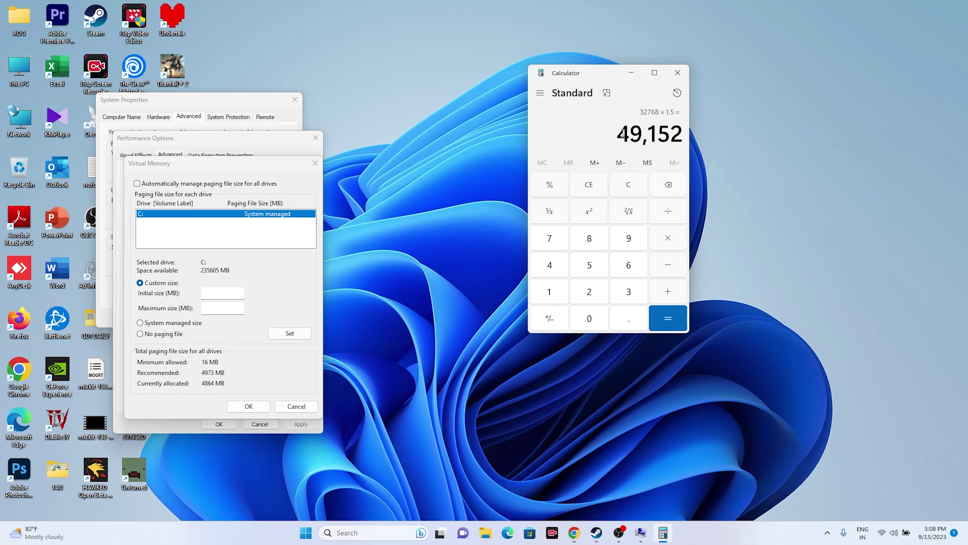
- Copy the calculated 49,152 from Calculator and paste it as the initial paging file size for drive C:
left_click_drag(619, 134, 674, 132)
left_click_drag(653, 137, 682, 135)
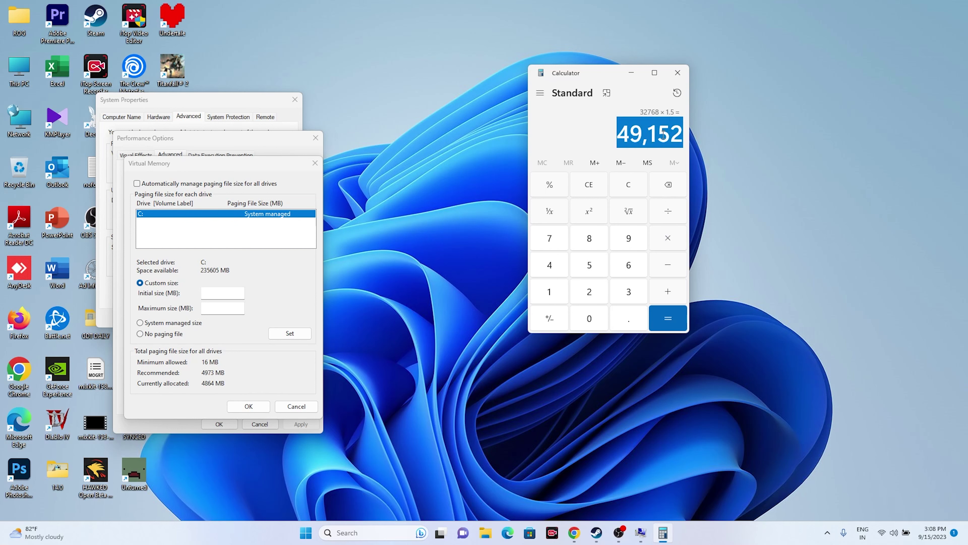
right_click(664, 134)
left_click(686, 145)
right_click(226, 297)
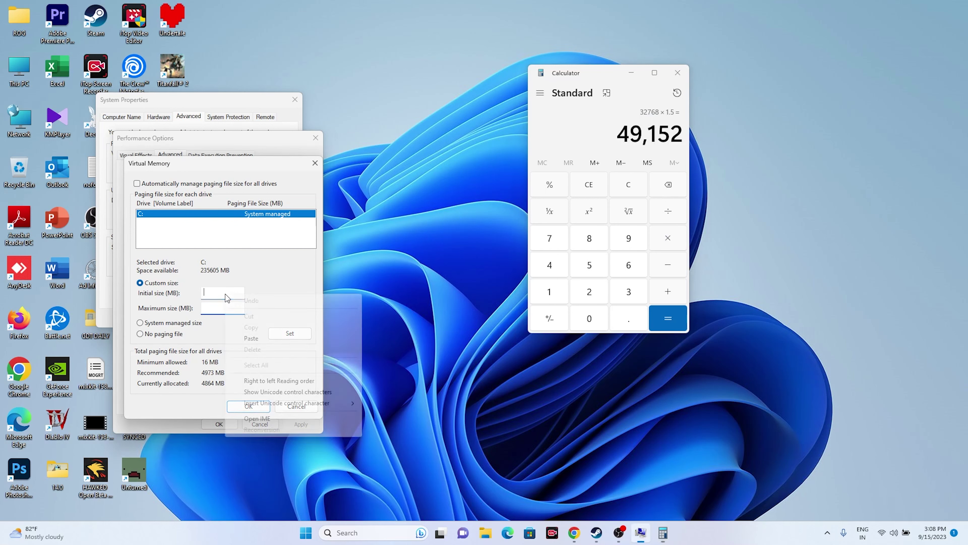
left_click(251, 338)
- Clear Calculator, multiply 32 by 1024, and multiply that result by 3 to work out the maximum paging file size
left_click(598, 193)
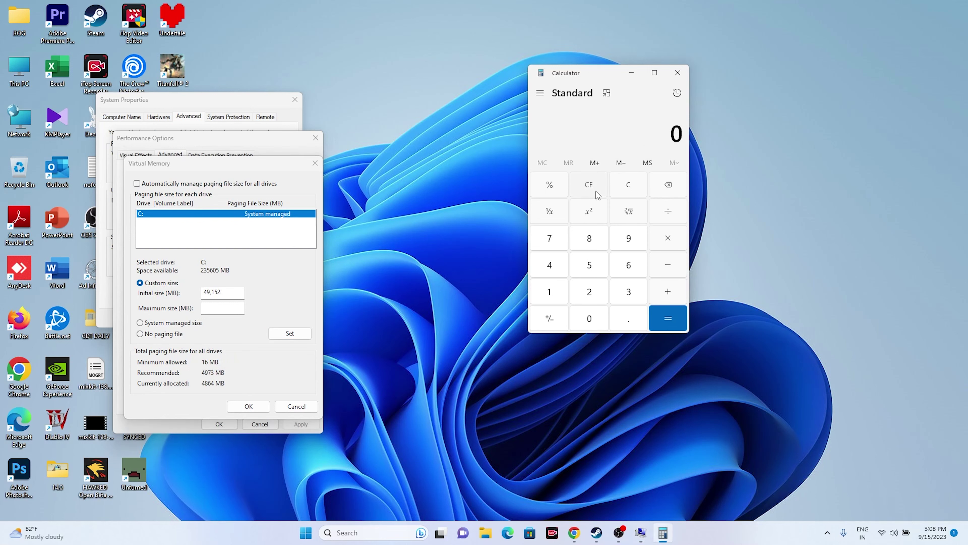
left_click(629, 293)
left_click(590, 293)
left_click(668, 240)
left_click(549, 292)
left_click(589, 318)
left_click(589, 292)
left_click(549, 265)
left_click(644, 315)
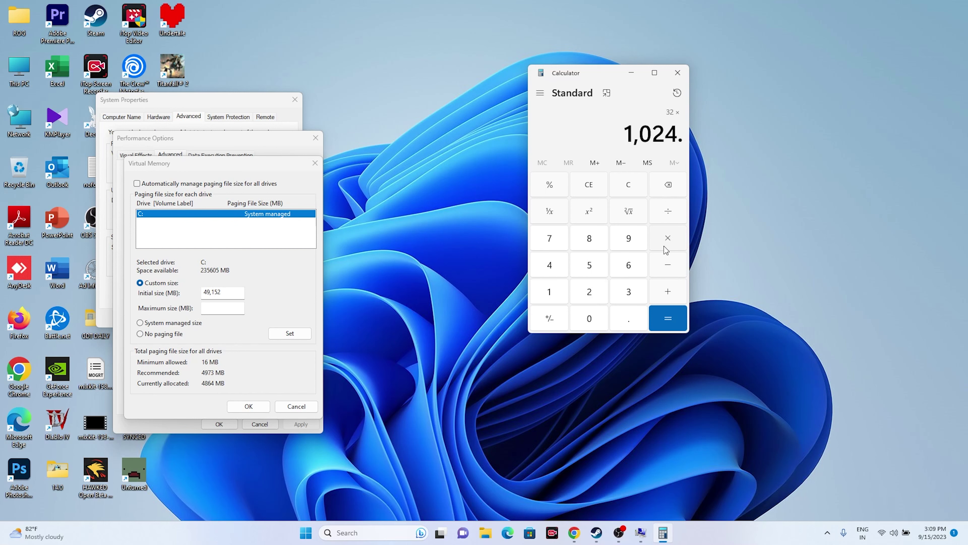
left_click(668, 186)
left_click(665, 318)
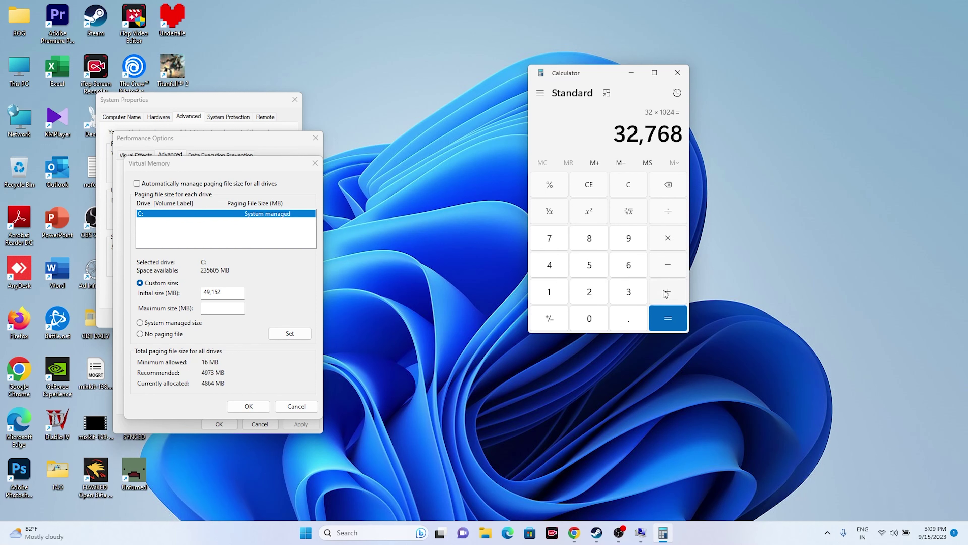
left_click(667, 239)
left_click(629, 292)
left_click(669, 318)
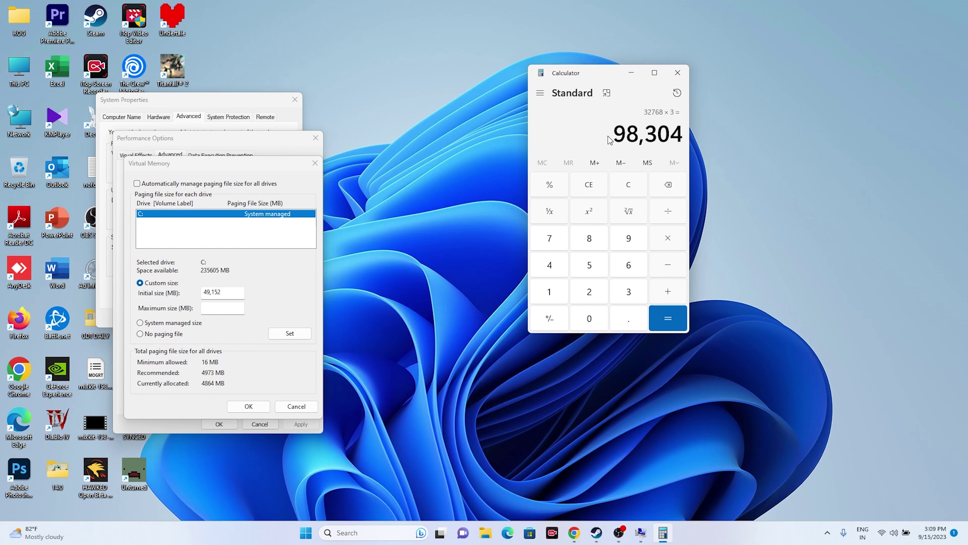
- Copy the calculated 98,304 and paste it as the maximum paging file size for drive C:
left_click_drag(615, 132, 688, 130)
right_click(676, 136)
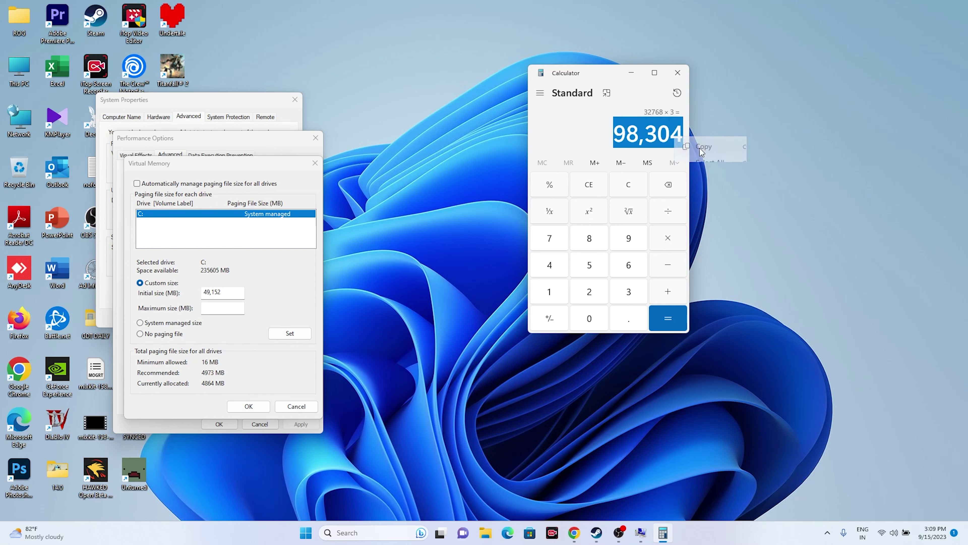
left_click(694, 147)
right_click(230, 311)
left_click(251, 361)
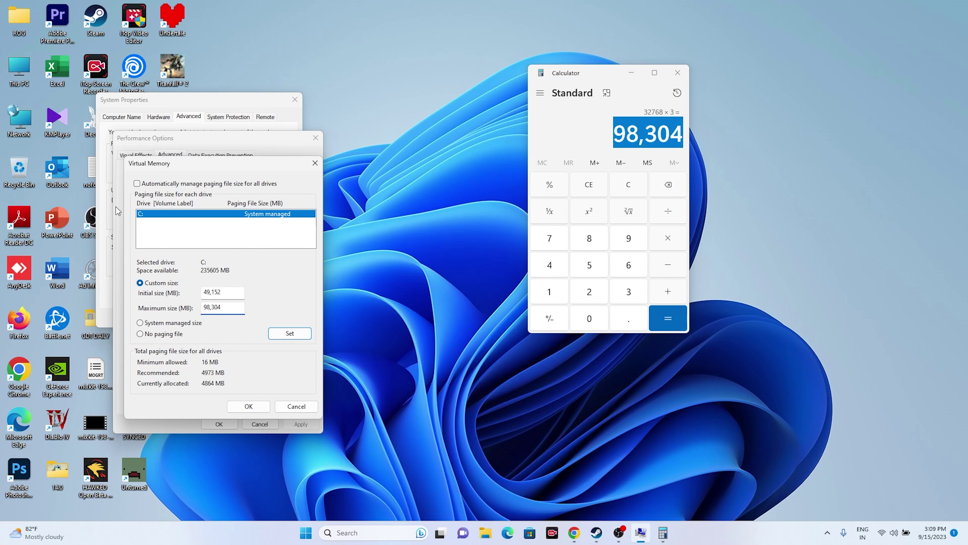
- Close Calculator, accept the virtual memory and performance settings, and close System Properties
left_click(679, 73)
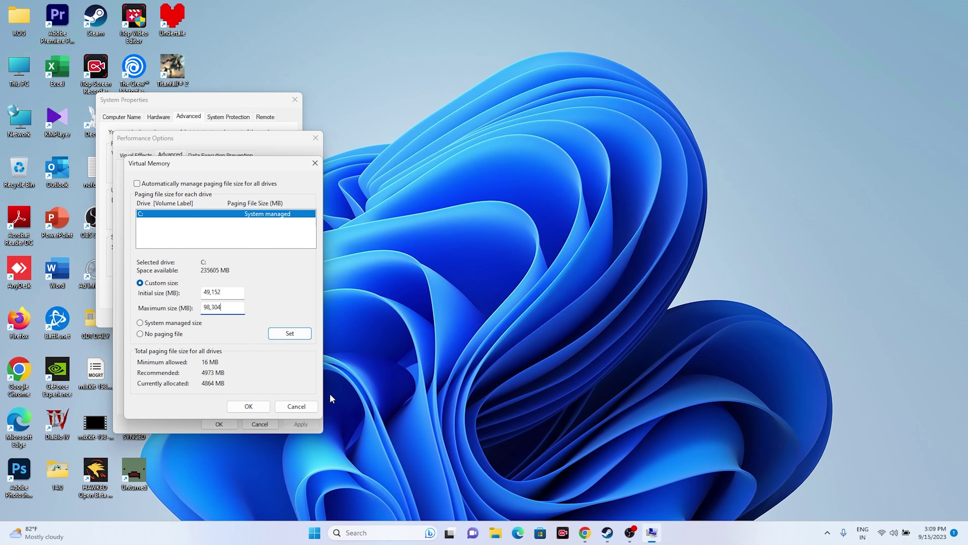
left_click(249, 405)
left_click(219, 423)
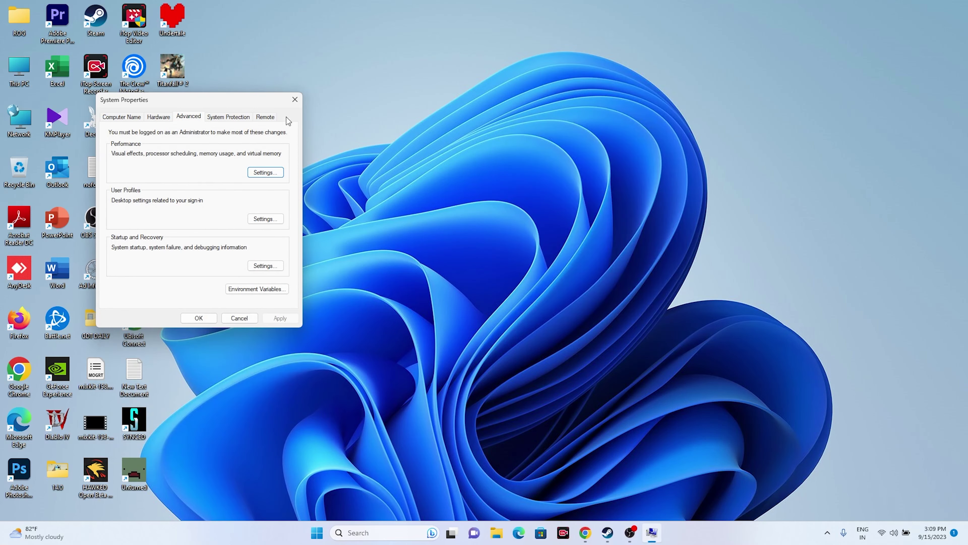
left_click(295, 99)
- Switch to Chrome, bring up the NVIDIA GeForce drivers page, and allow its push notifications
left_click(618, 532)
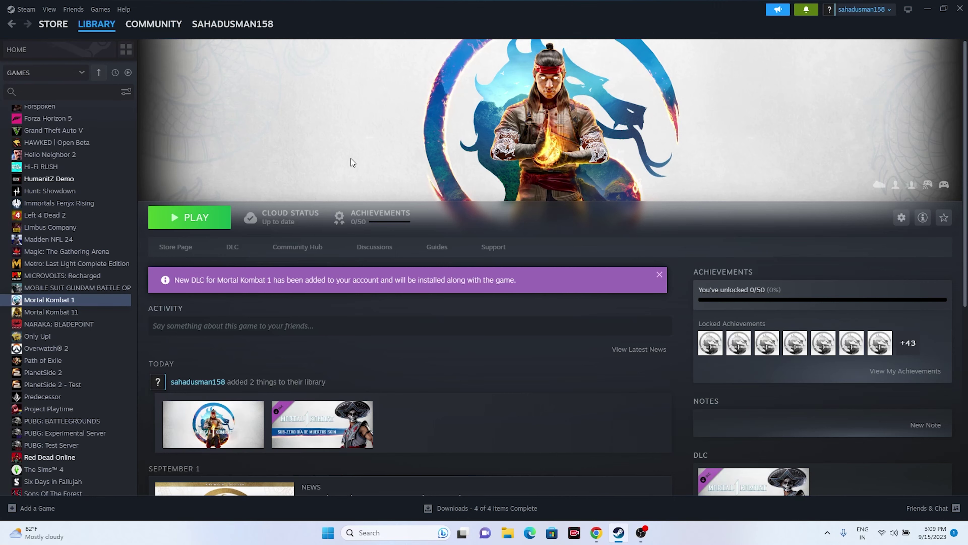
left_click(596, 533)
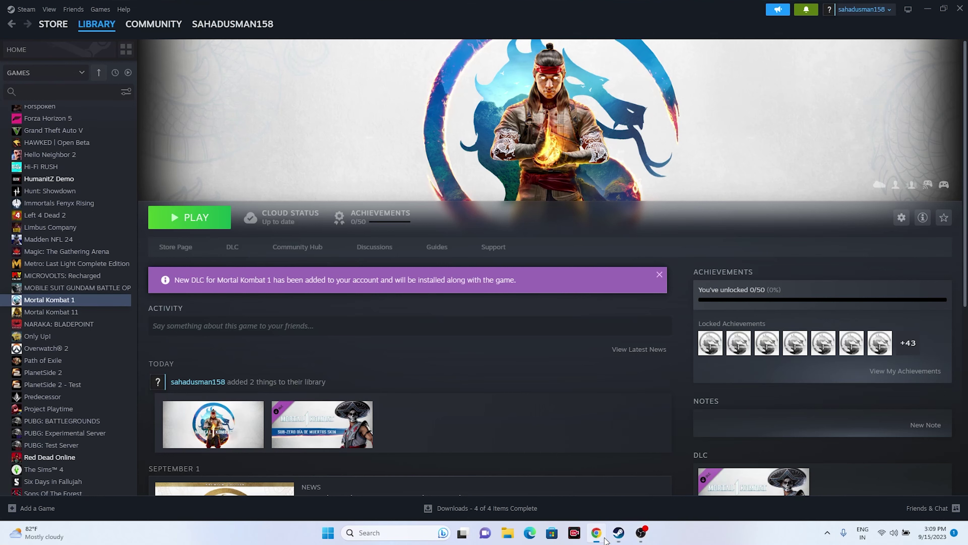
left_click(625, 9)
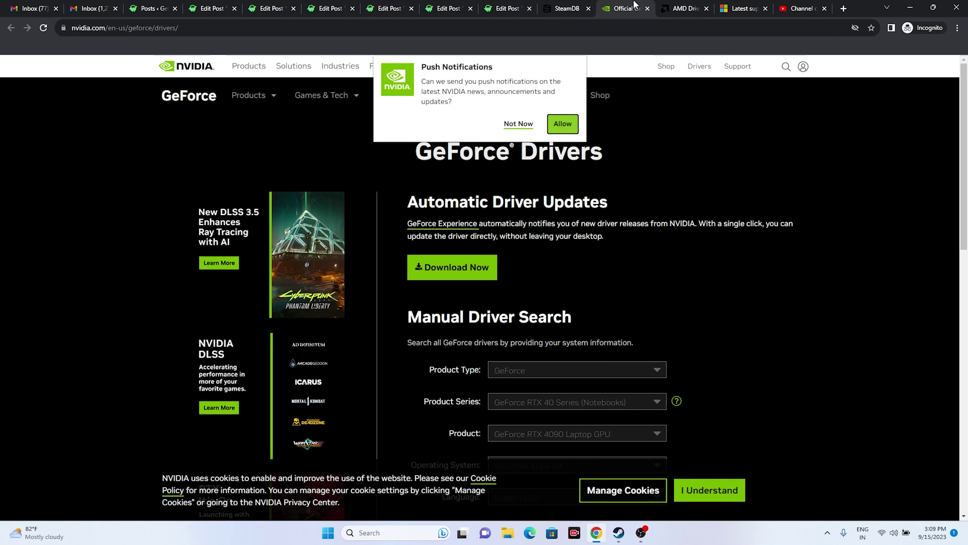
left_click(562, 123)
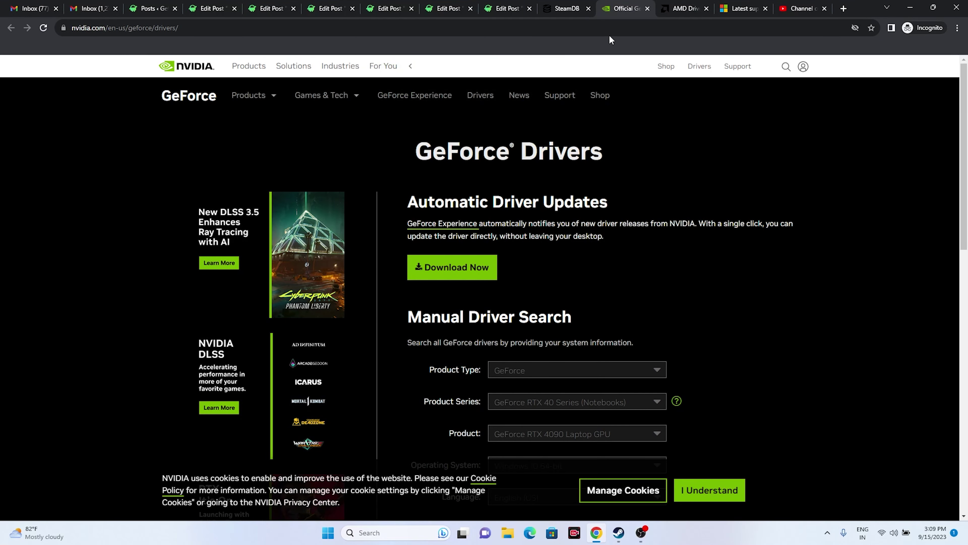
left_click(688, 5)
left_click(625, 8)
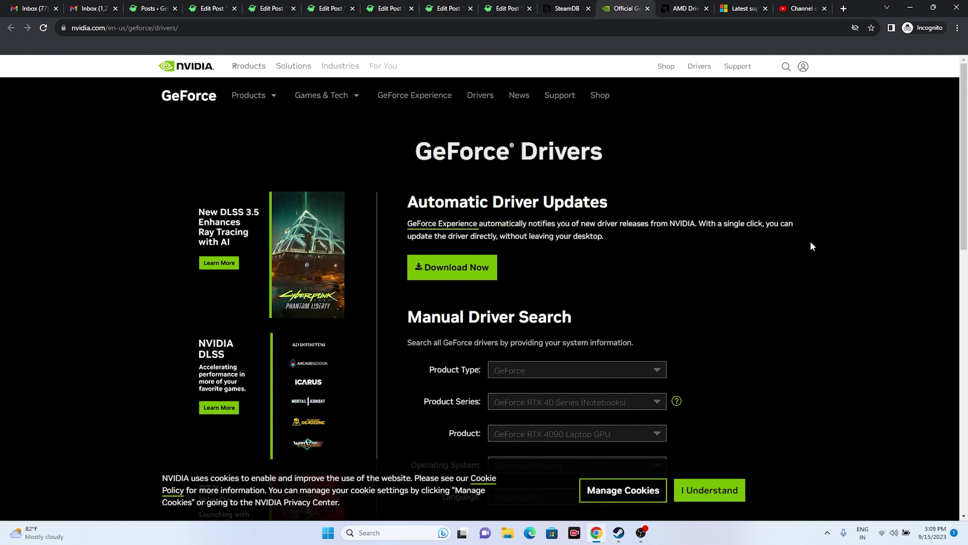
- Search for GeForce RTX 4090 Laptop GPU drivers for Windows 11 and check the newest Game Ready driver's version and release date
scroll(881, 175, "down", 5)
scroll(881, 174, "up", 2)
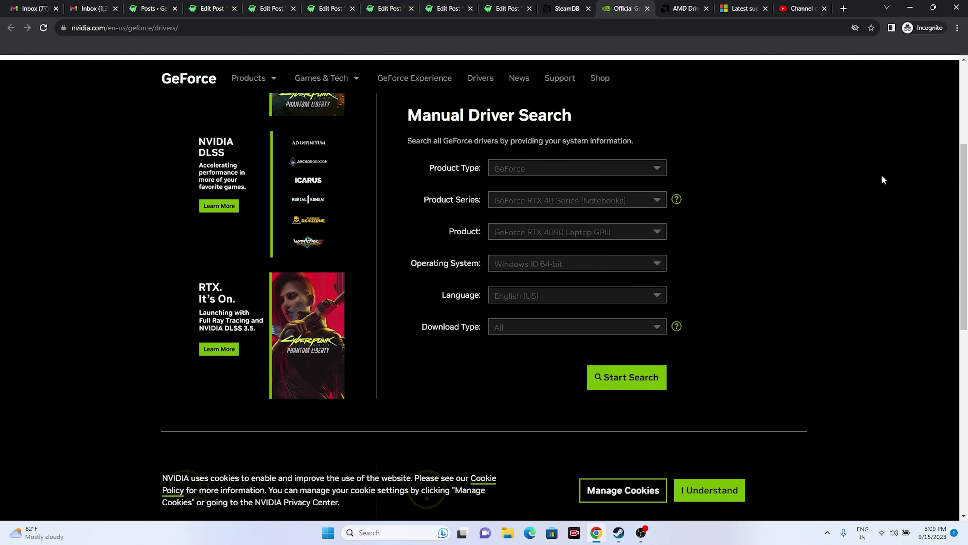
scroll(449, 167, "down", 3)
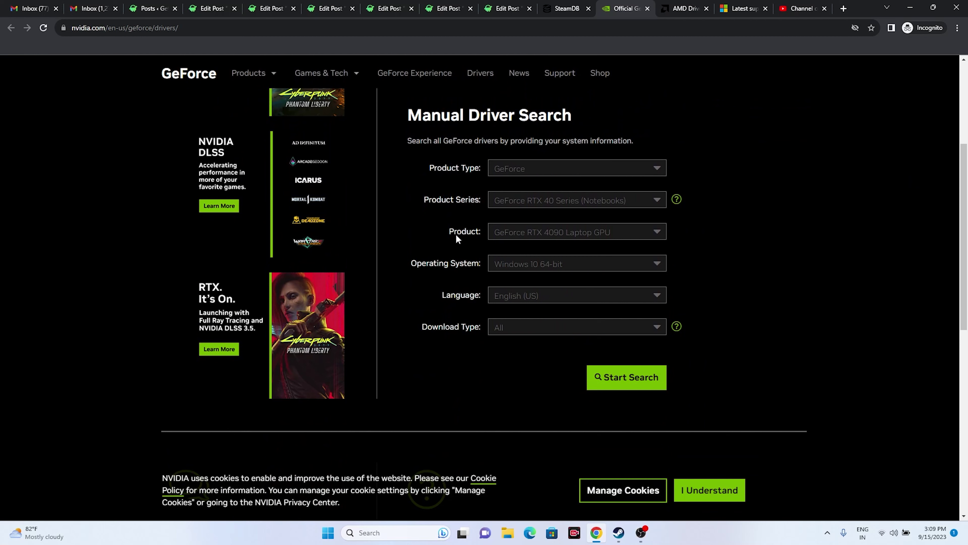
left_click(562, 264)
left_click(547, 296)
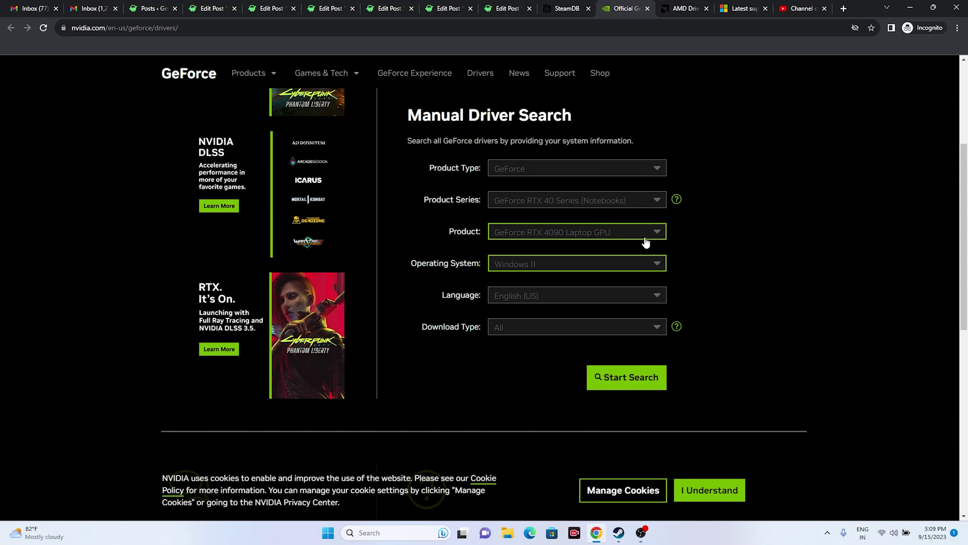
left_click(627, 380)
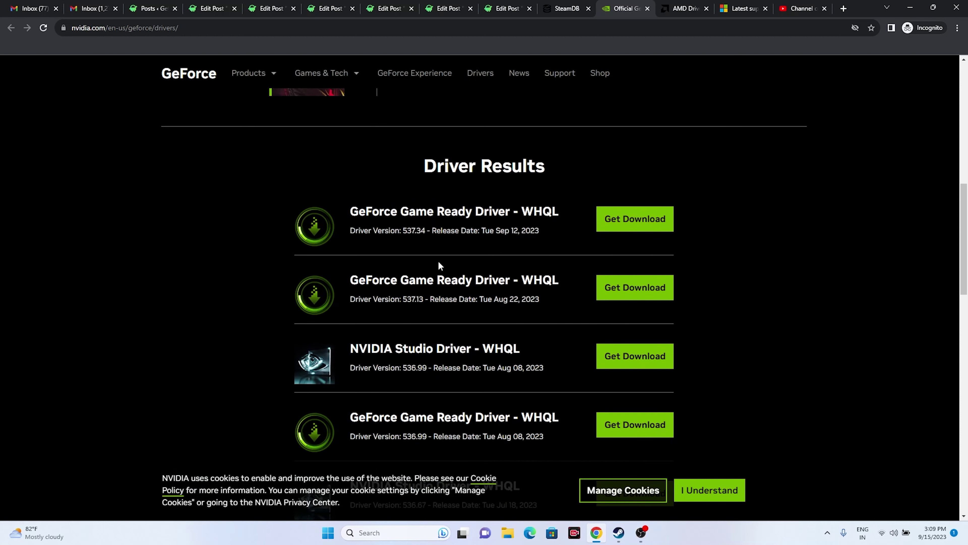
left_click_drag(403, 231, 425, 231)
left_click_drag(495, 231, 535, 233)
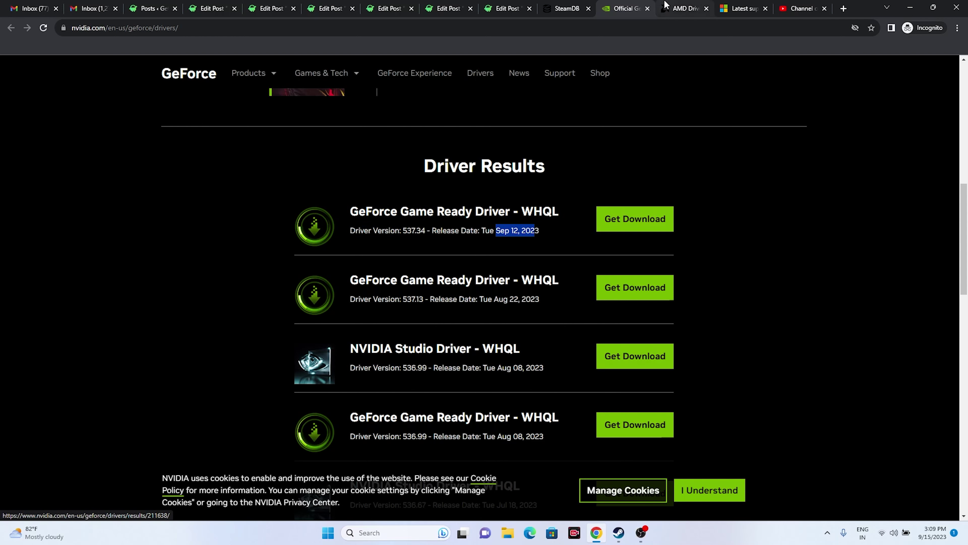
- On the AMD support page, look up the Radeon RX 7800 XT drivers and examine the available operating system editions
left_click(685, 8)
scroll(698, 169, "down", 4)
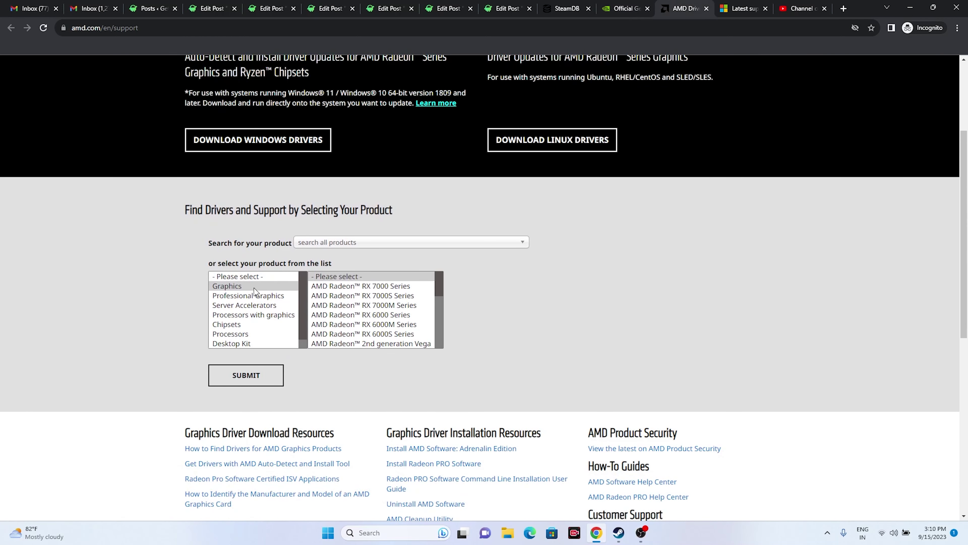
left_click(361, 286)
left_click(496, 295)
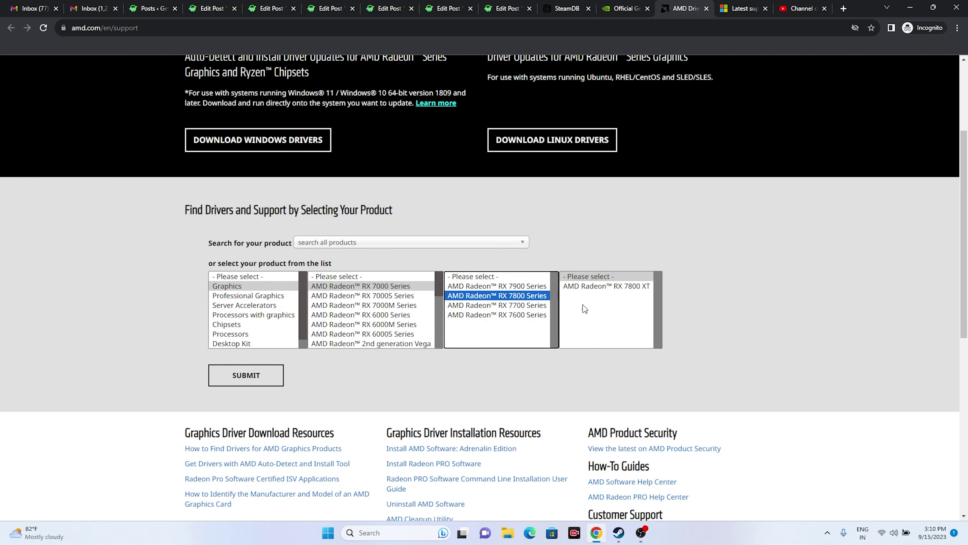
left_click(618, 287)
left_click(252, 392)
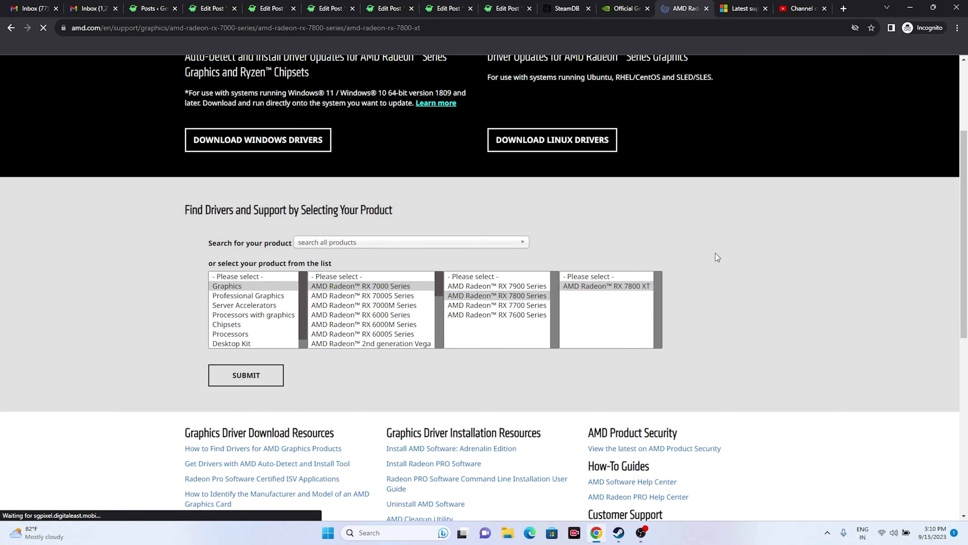
scroll(681, 215, "down", 3)
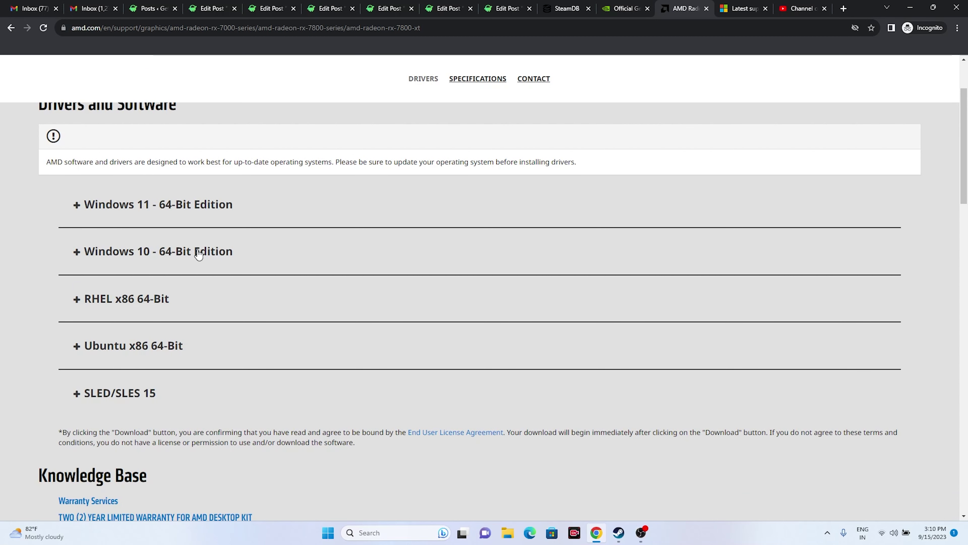
- Review the x64 and x86 download links on Microsoft's Visual C++ Redistributable page, and minimize the browser
left_click(726, 8)
left_click_drag(477, 212, 265, 177)
left_click(482, 203)
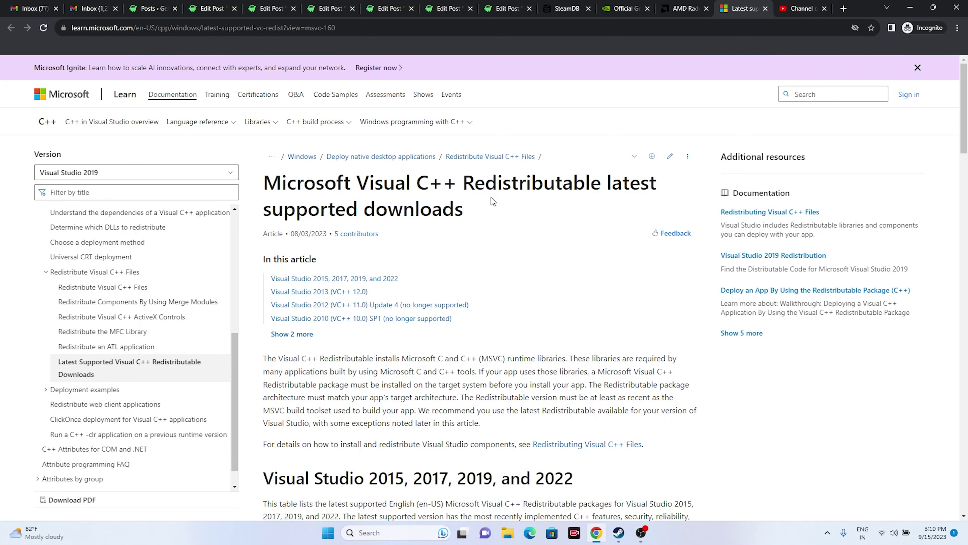
scroll(491, 197, "down", 7)
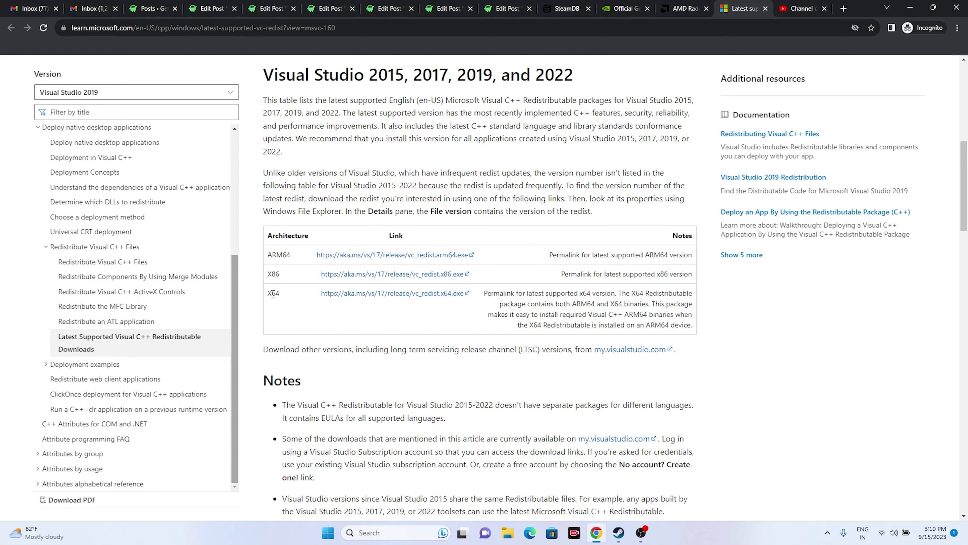
left_click_drag(272, 293, 280, 294)
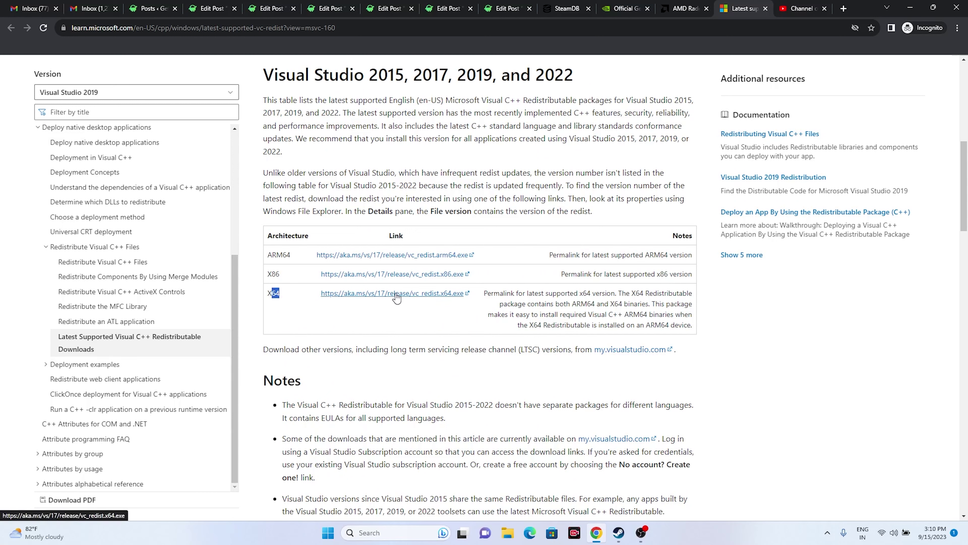
left_click_drag(272, 273, 280, 273)
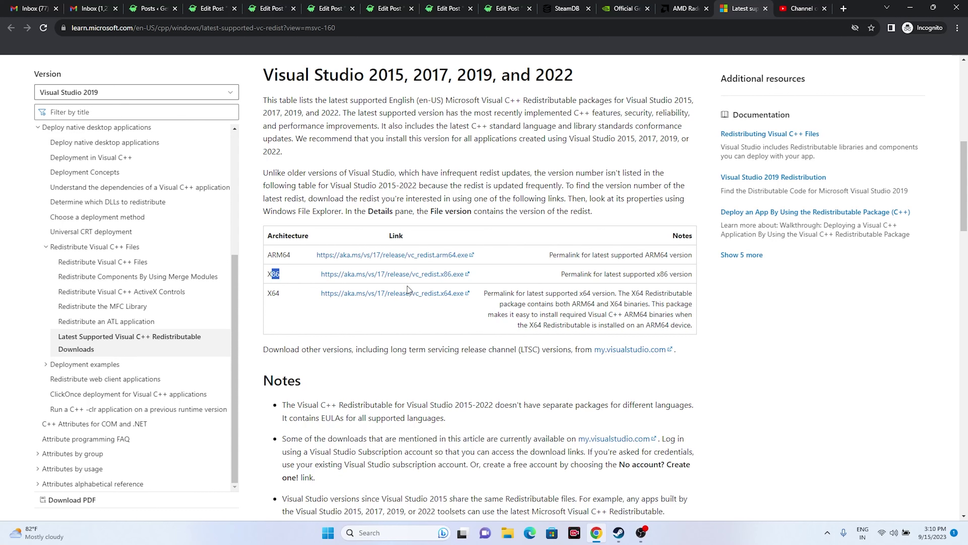
left_click(910, 8)
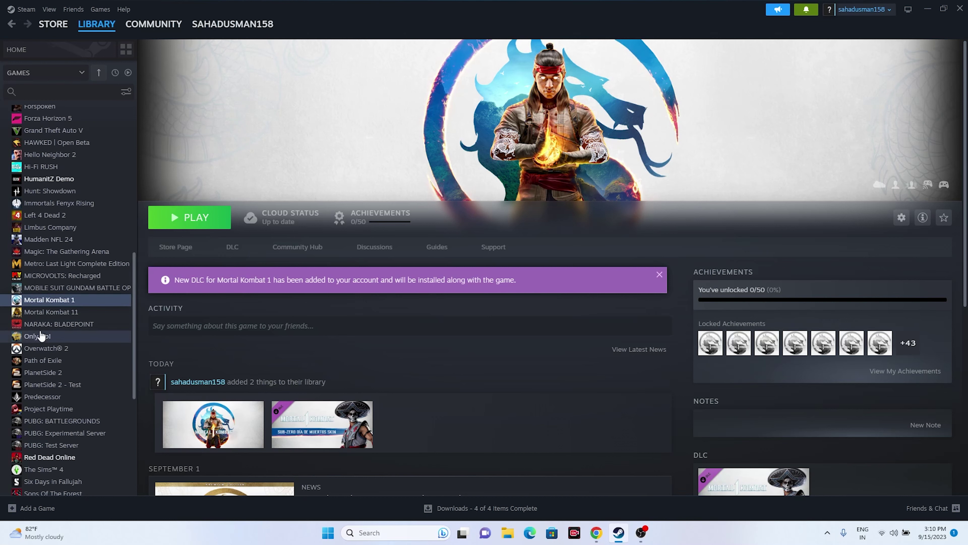
- Show the management options for Mortal Kombat 1 in the Steam library and dismiss them
right_click(79, 307)
mouse_move(111, 363)
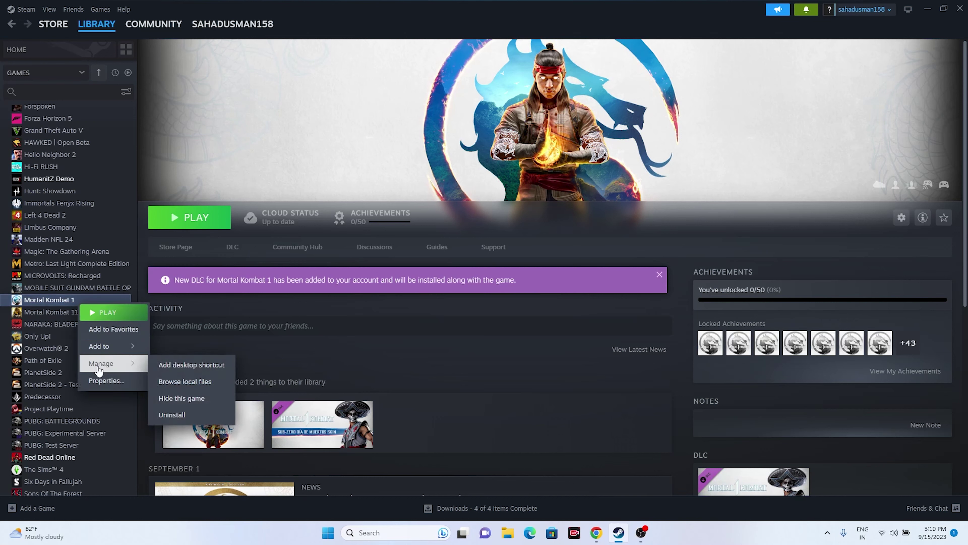
left_click(543, 352)
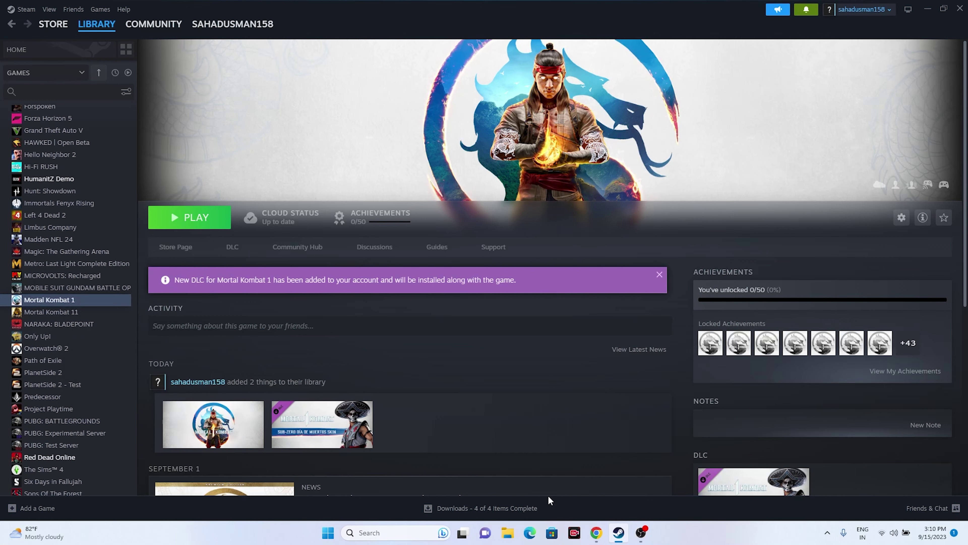
- Open This PC in File Explorer to check the available drives, and close the window
left_click(508, 533)
left_click(40, 338)
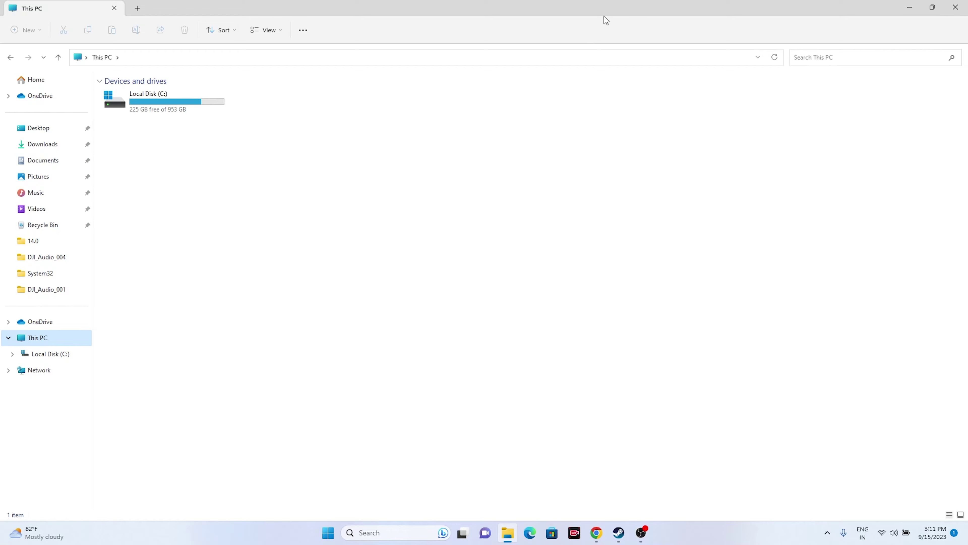
left_click(956, 7)
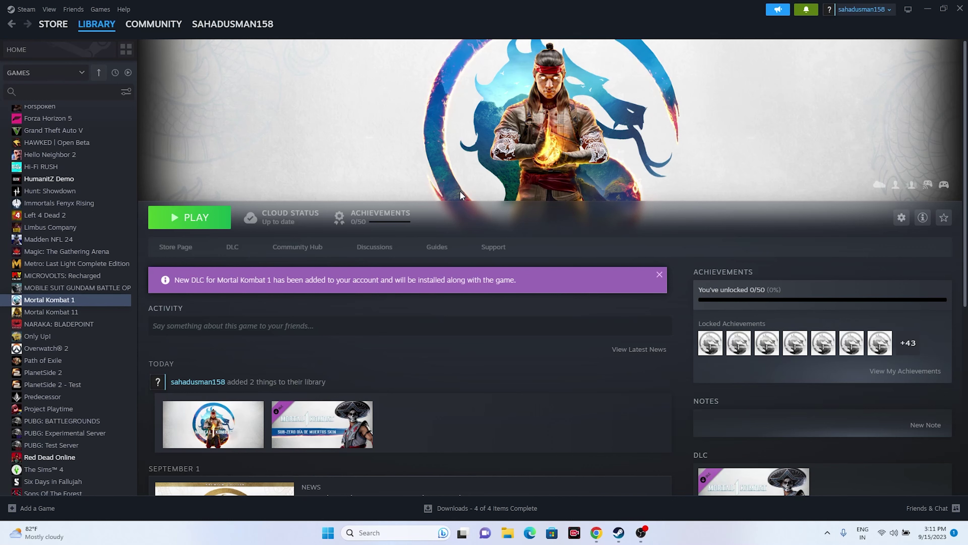
- Verify the integrity of Mortal Kombat 1's game files from its installed files properties, and close the properties
right_click(63, 301)
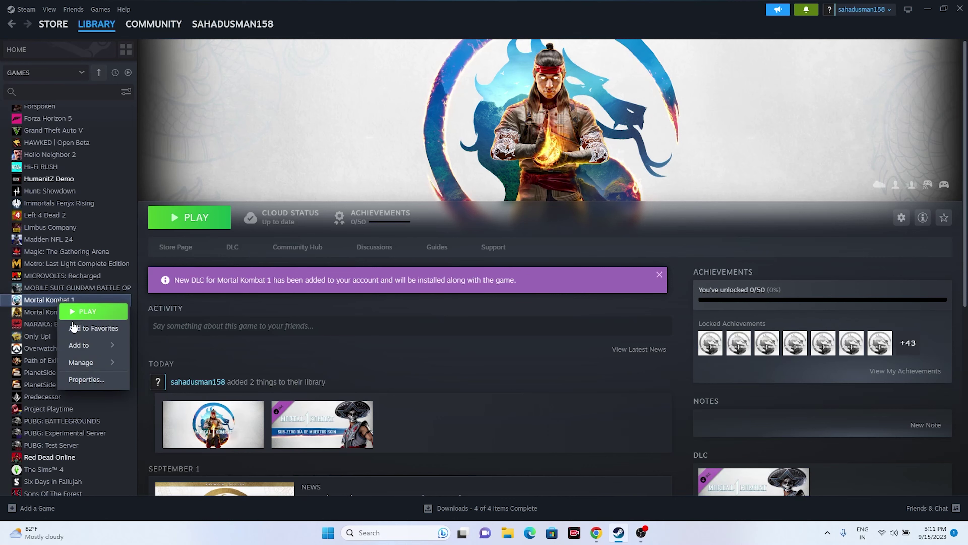
left_click(85, 380)
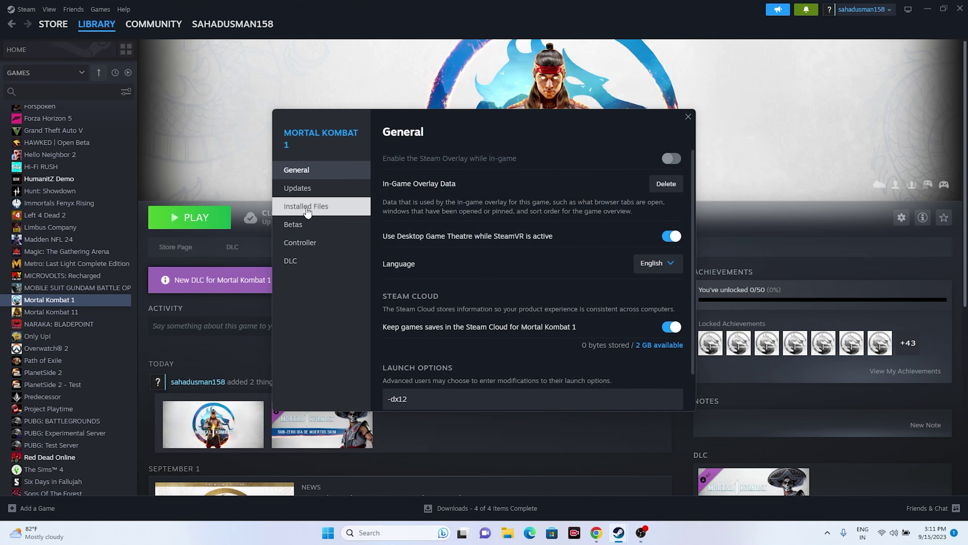
left_click(307, 210)
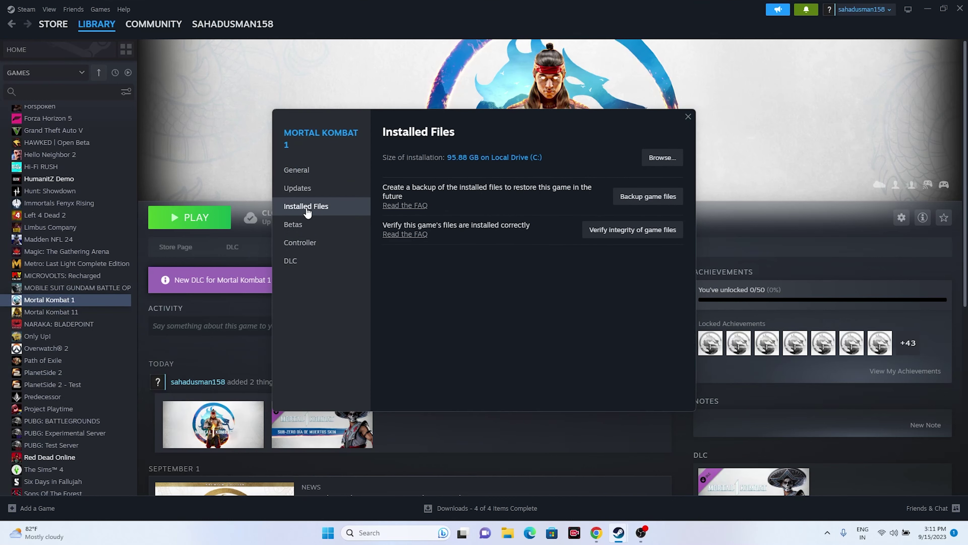
left_click(636, 230)
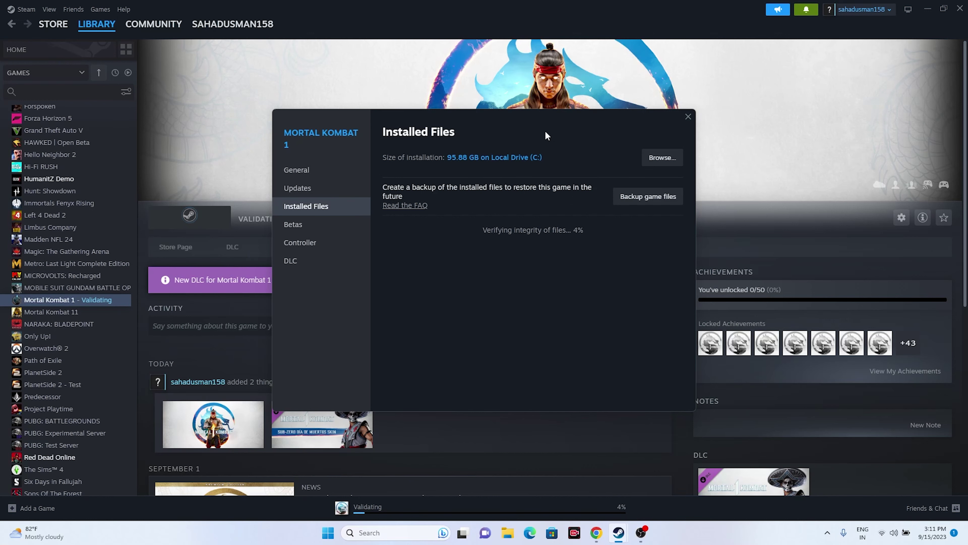
left_click_drag(547, 135, 663, 220)
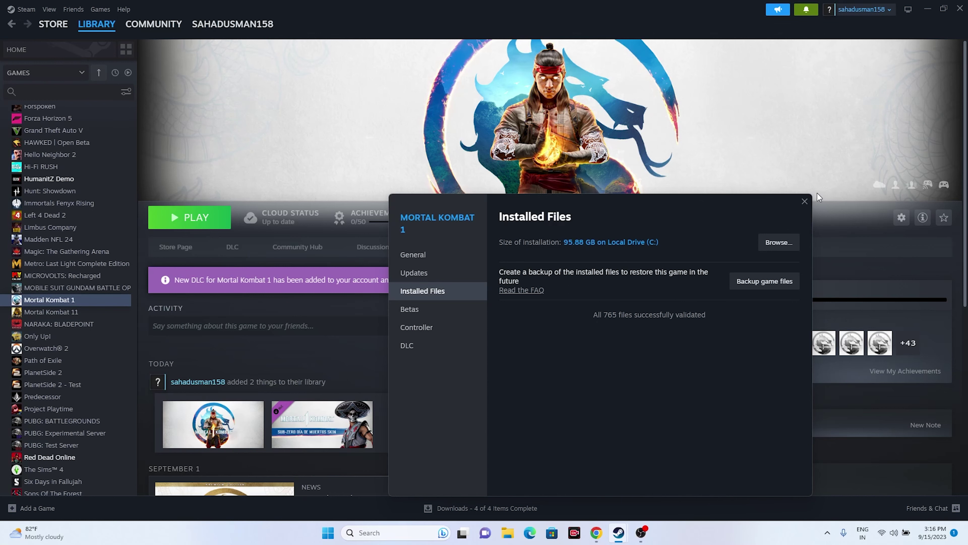
left_click(805, 200)
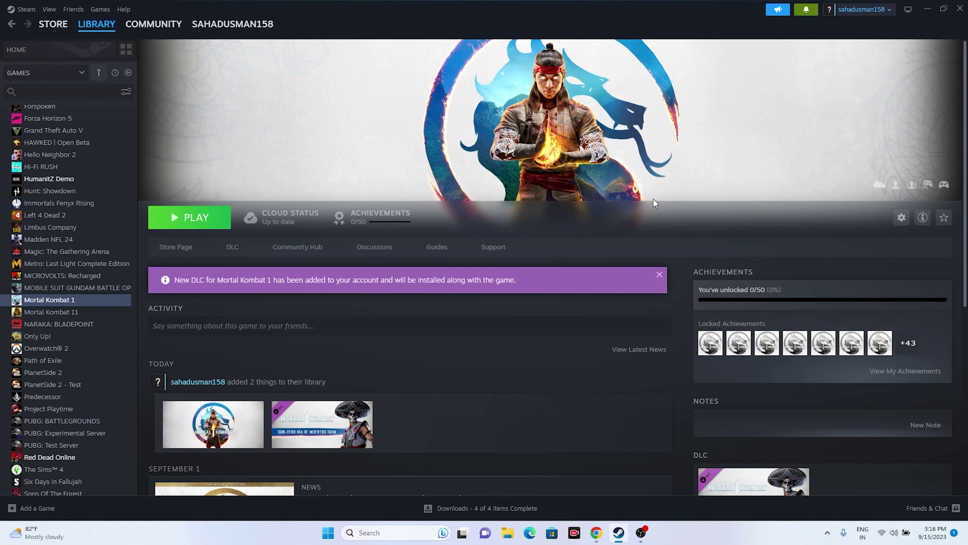